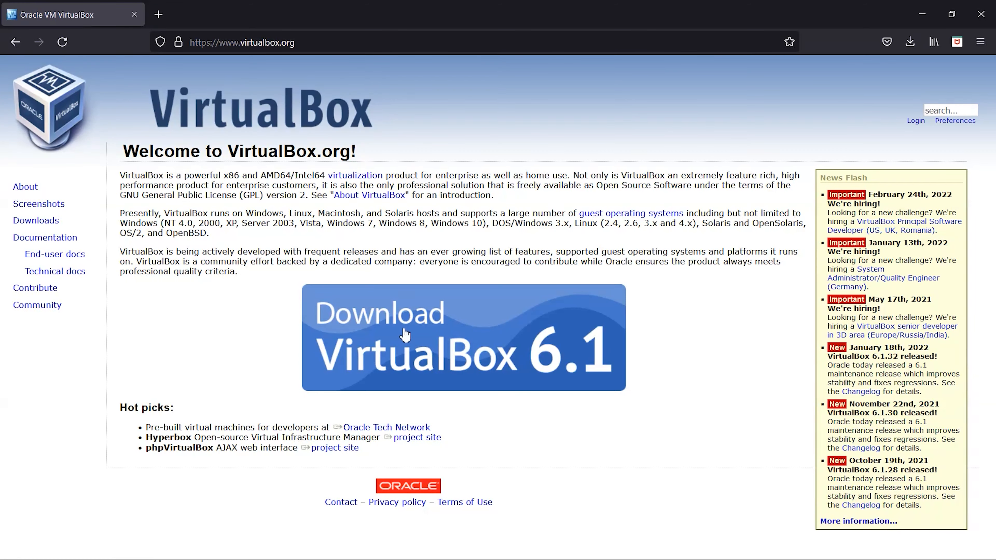
Download the VirtualBox Windows installer from virtualbox.org, then search Google for 'ubuntu' in a new tab
{"action": "left_click", "coordinate": [401, 330]}
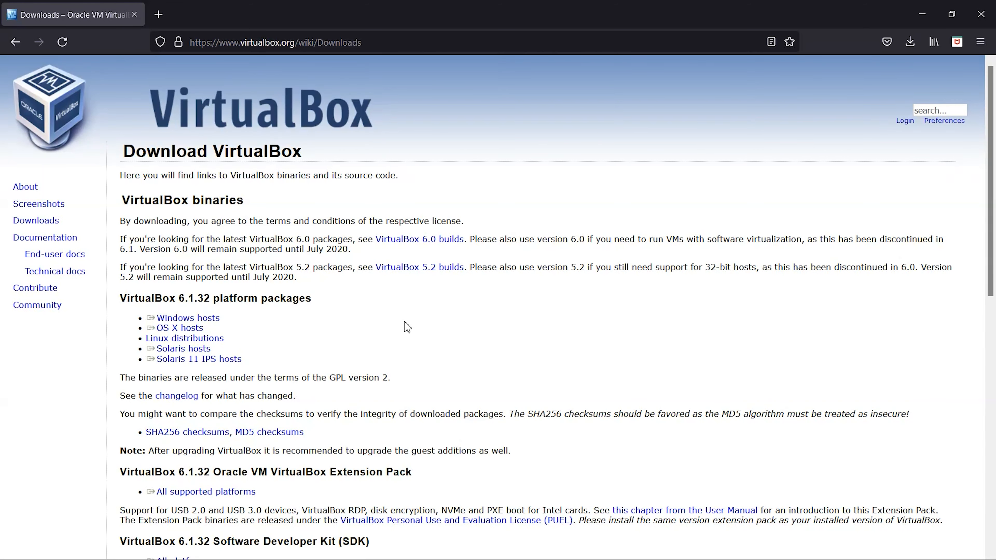
{"action": "left_click", "coordinate": [179, 318]}
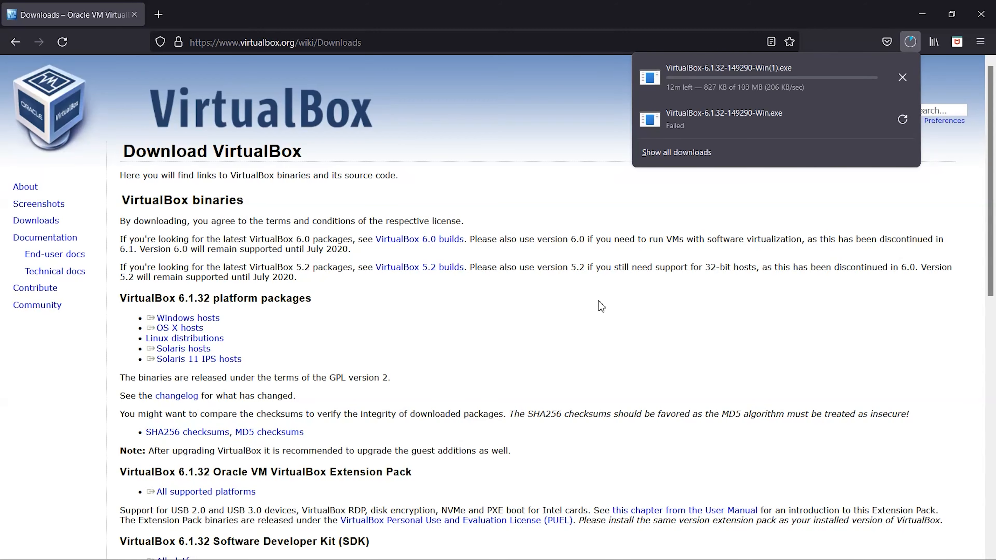
{"action": "key", "text": "ctrl+t"}
{"action": "type", "text": "ubuntu"}
{"action": "key", "text": "Return"}
{"action": "left_click_drag", "start_coordinate": [186, 285], "coordinate": [144, 286]}
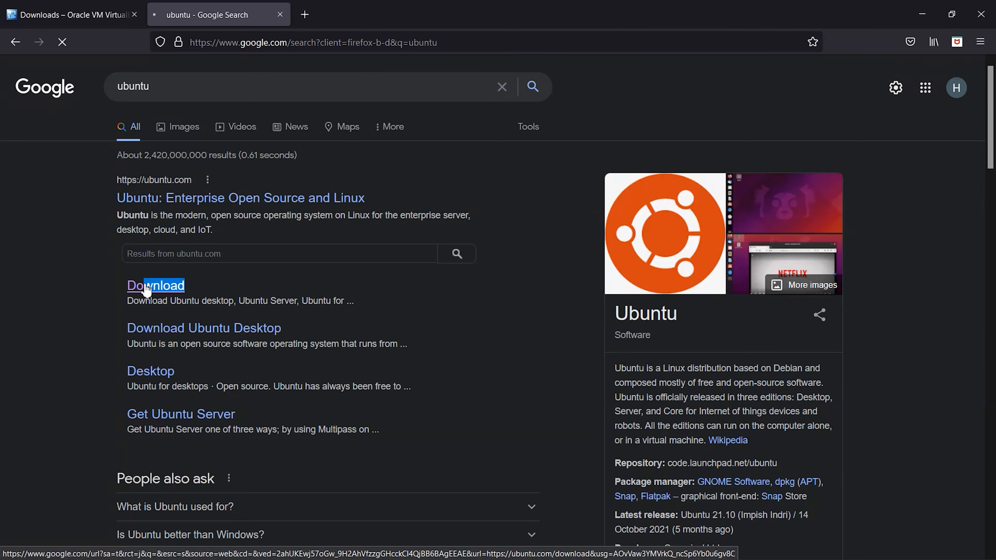
Open ubuntu.com's Ubuntu Desktop download page, accepting the cookie notice, and scroll down the releases
{"action": "left_click", "coordinate": [145, 286]}
{"action": "left_click", "coordinate": [349, 381]}
{"action": "left_click", "coordinate": [505, 94]}
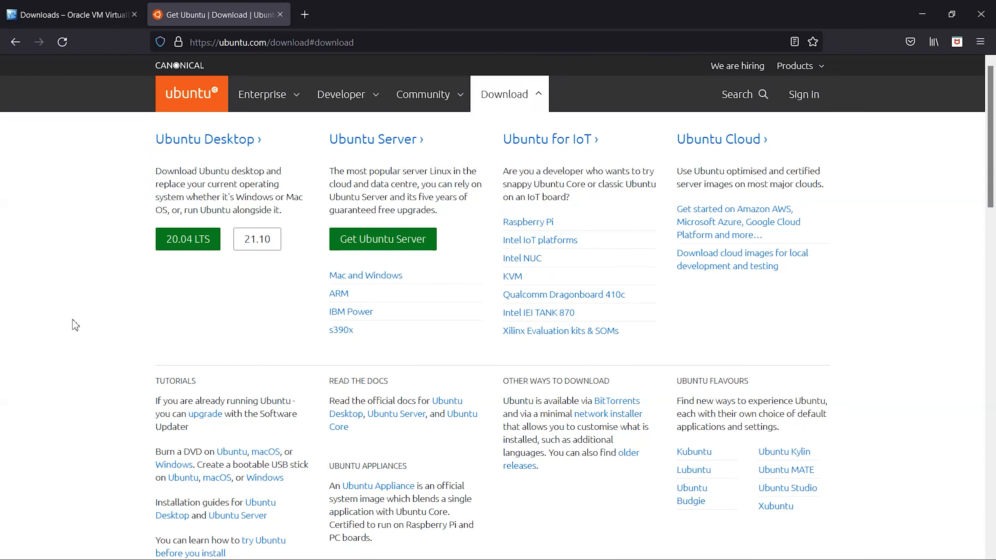
{"action": "left_click", "coordinate": [197, 140]}
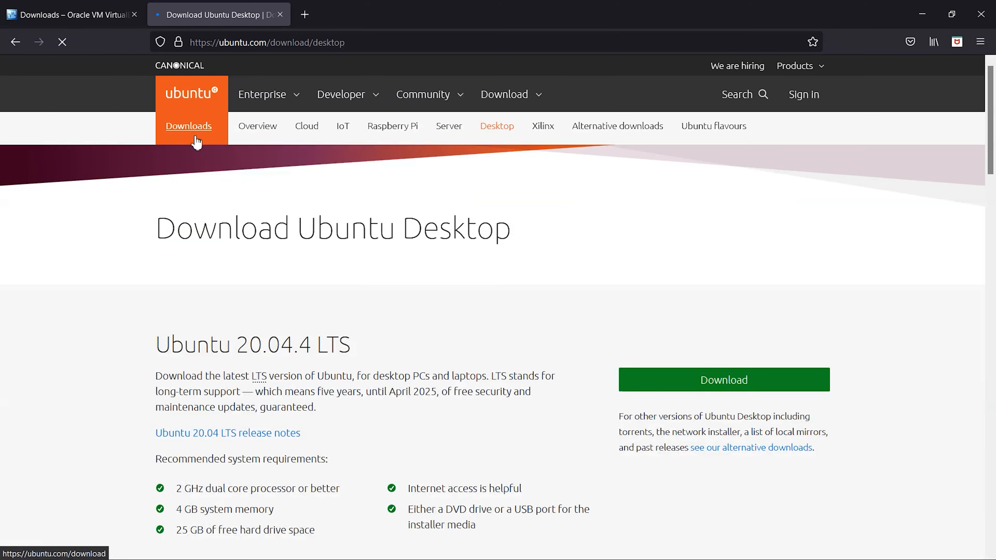
{"action": "scroll", "coordinate": [340, 338], "scroll_direction": "down", "scroll_amount": 5}
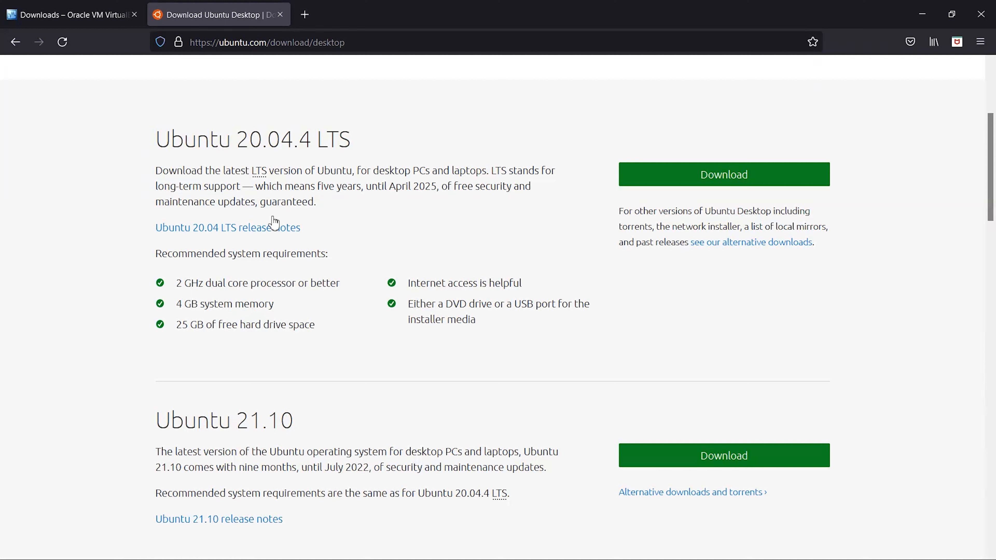
Highlight the Ubuntu 21.10 release heading, then select the VirtualBox installer in the ubuntu folder
{"action": "left_click_drag", "start_coordinate": [351, 143], "coordinate": [317, 137]}
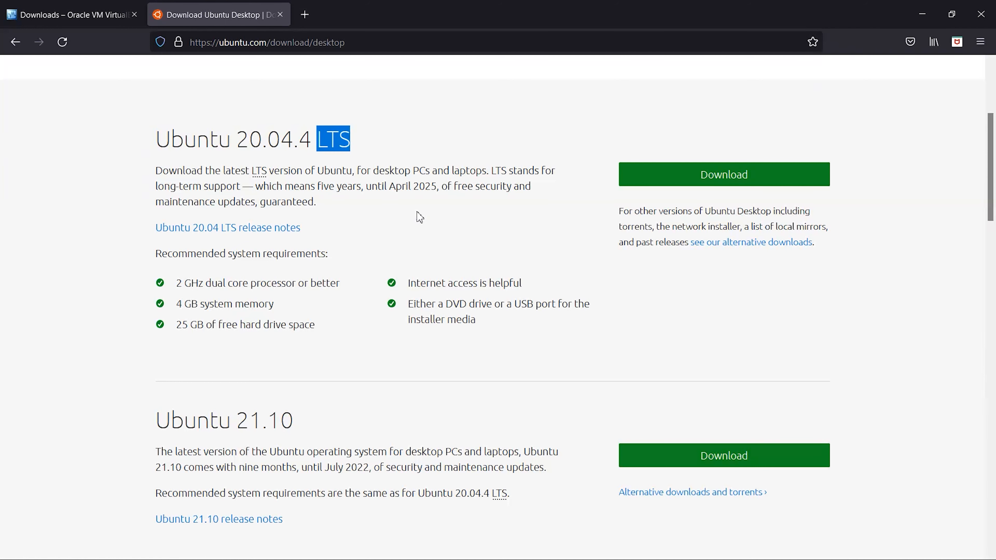
{"action": "left_click", "coordinate": [410, 205]}
{"action": "left_click_drag", "start_coordinate": [295, 421], "coordinate": [111, 412]}
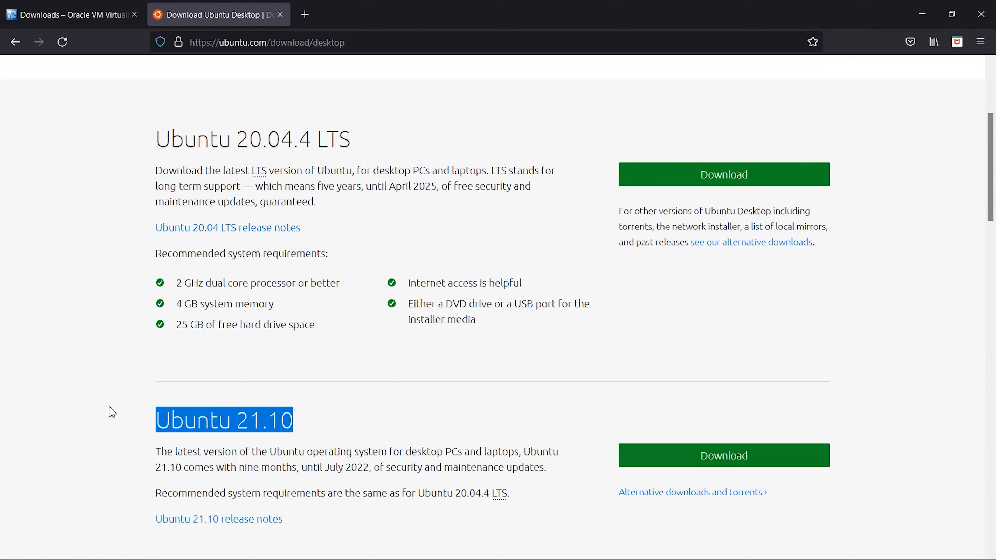
{"action": "left_click", "coordinate": [316, 447]}
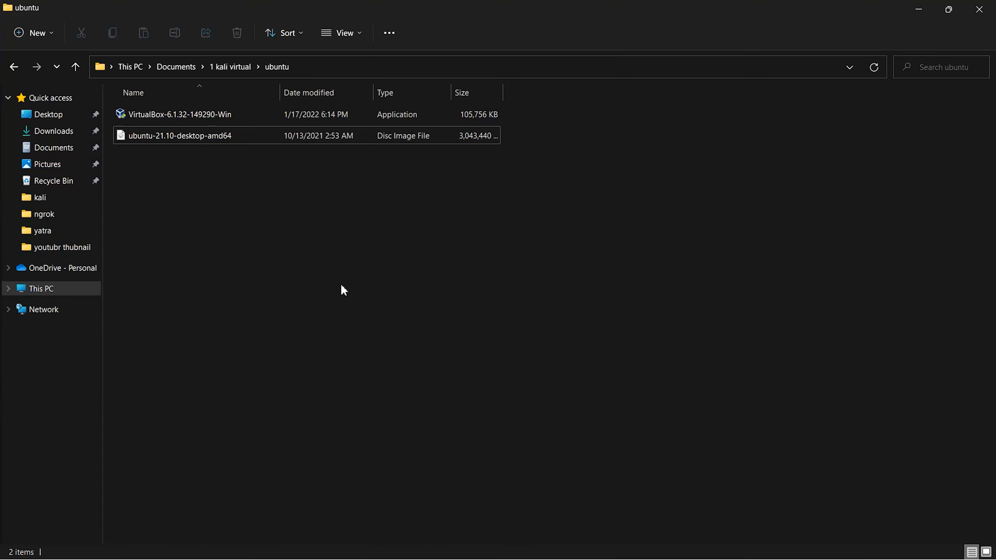
Install VirtualBox 6.1.32 as administrator with USB Support excluded, then start a new machine
{"action": "right_click", "coordinate": [205, 119]}
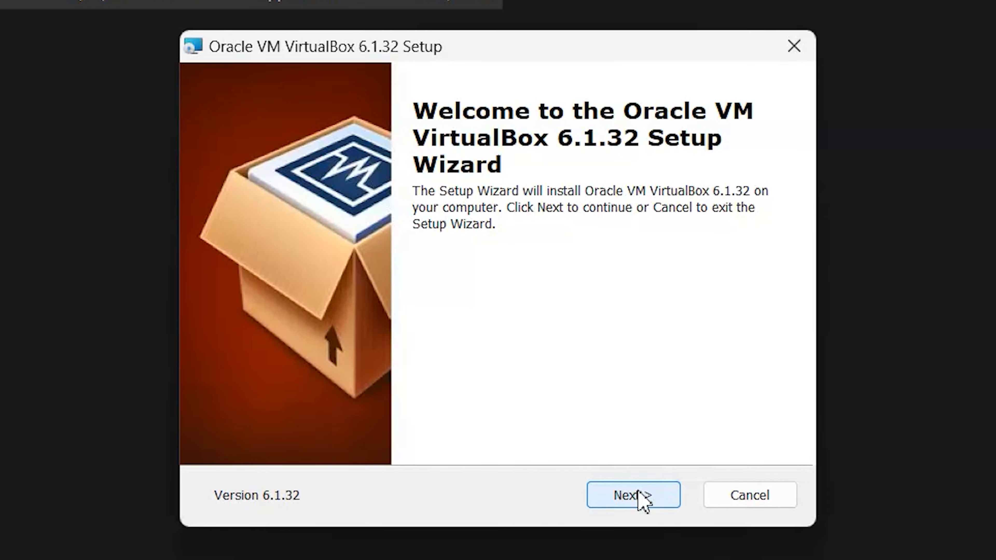
{"action": "left_click", "coordinate": [633, 495]}
{"action": "left_click", "coordinate": [325, 239]}
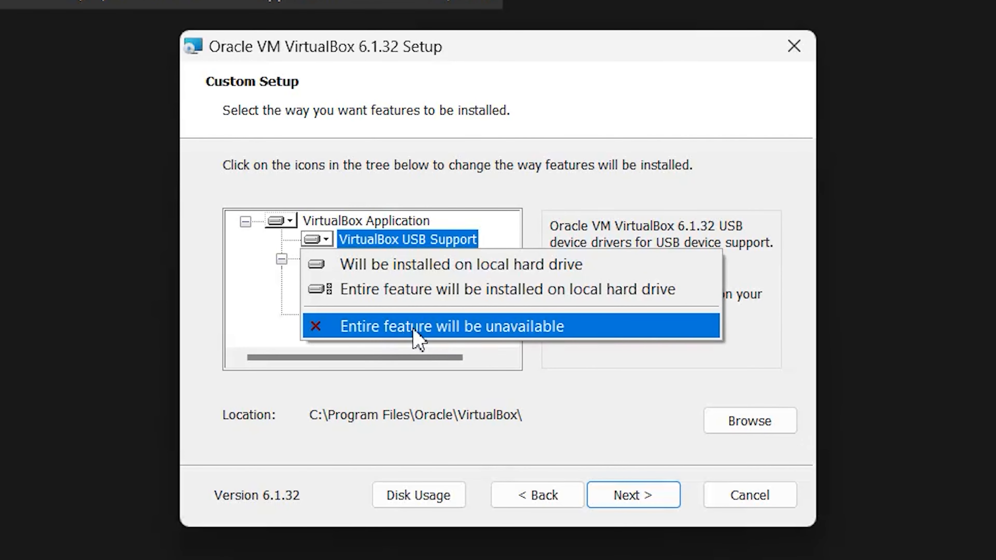
{"action": "left_click", "coordinate": [412, 329]}
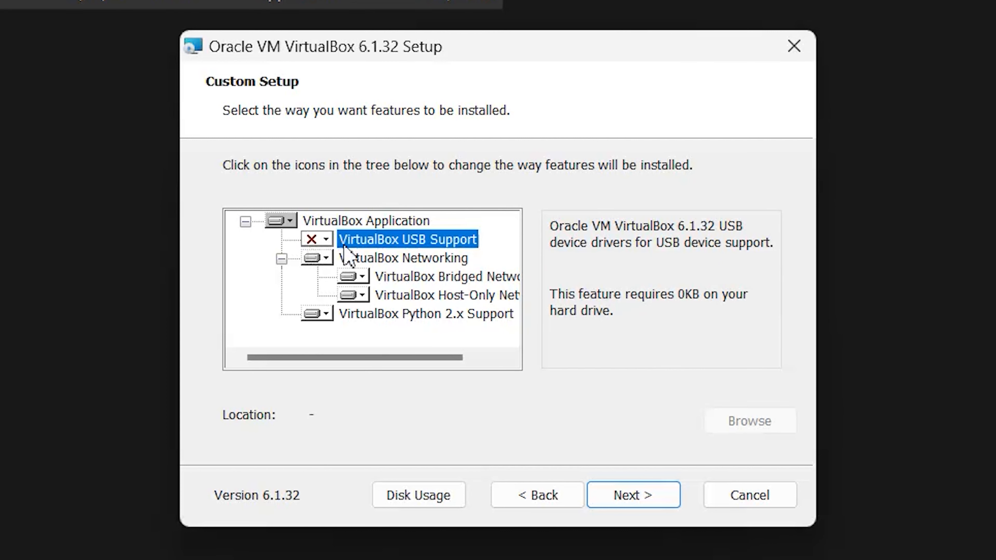
{"action": "left_click", "coordinate": [635, 503]}
{"action": "left_click", "coordinate": [641, 503]}
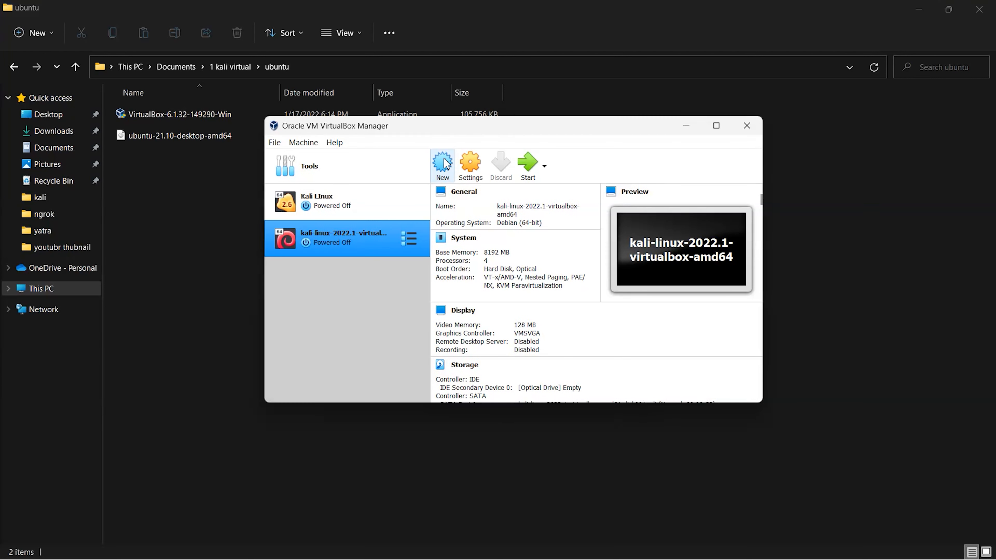
{"action": "left_click", "coordinate": [442, 168]}
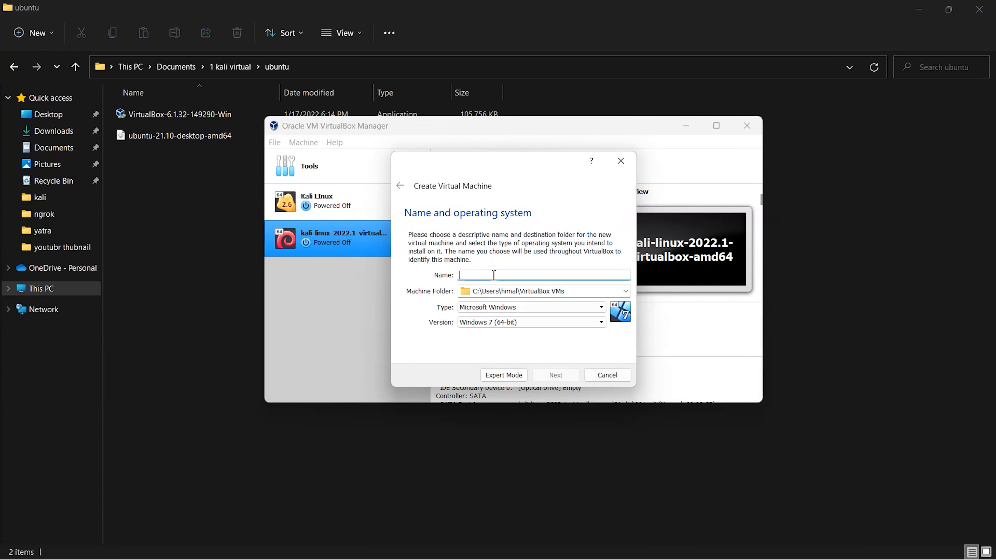
Name the new machine 'Ubuntu' with type Linux and version Ubuntu (64-bit)
{"action": "type", "text": "U"}
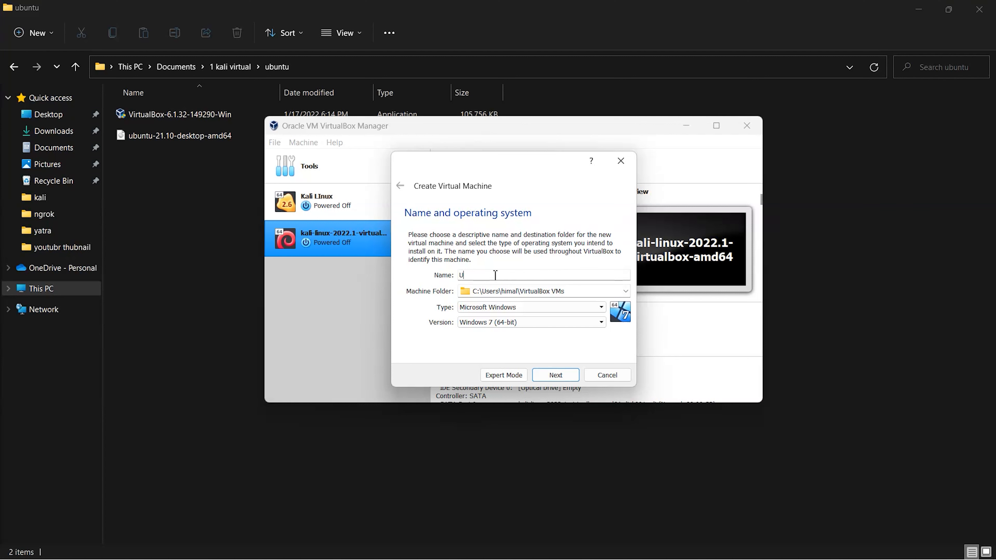
{"action": "type", "text": "buntu"}
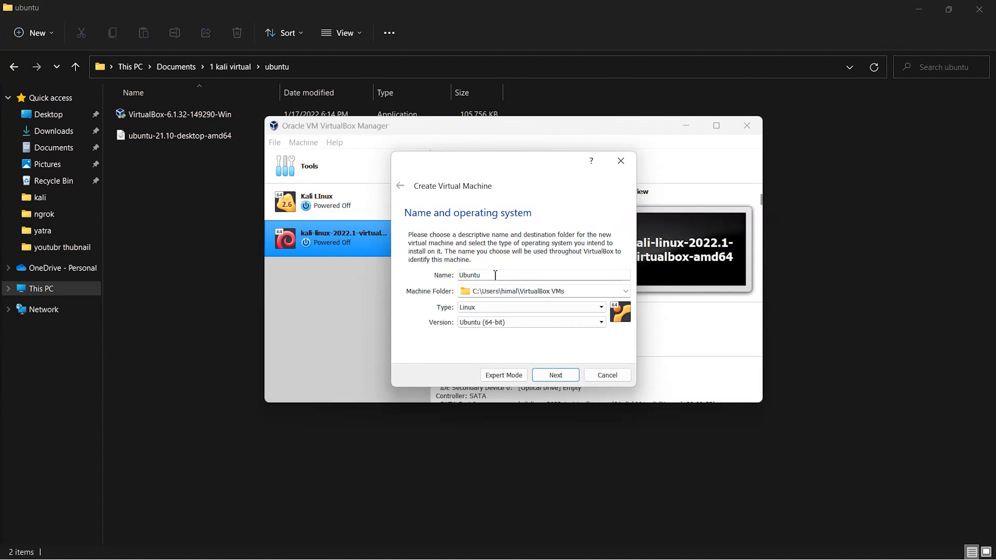
{"action": "left_click", "coordinate": [491, 309]}
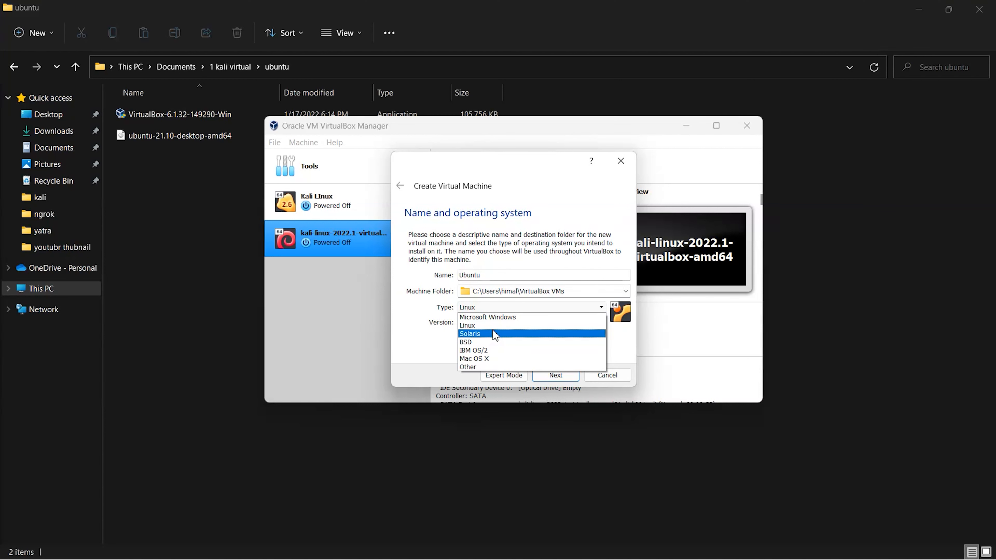
{"action": "left_click", "coordinate": [486, 325]}
{"action": "left_click", "coordinate": [491, 322]}
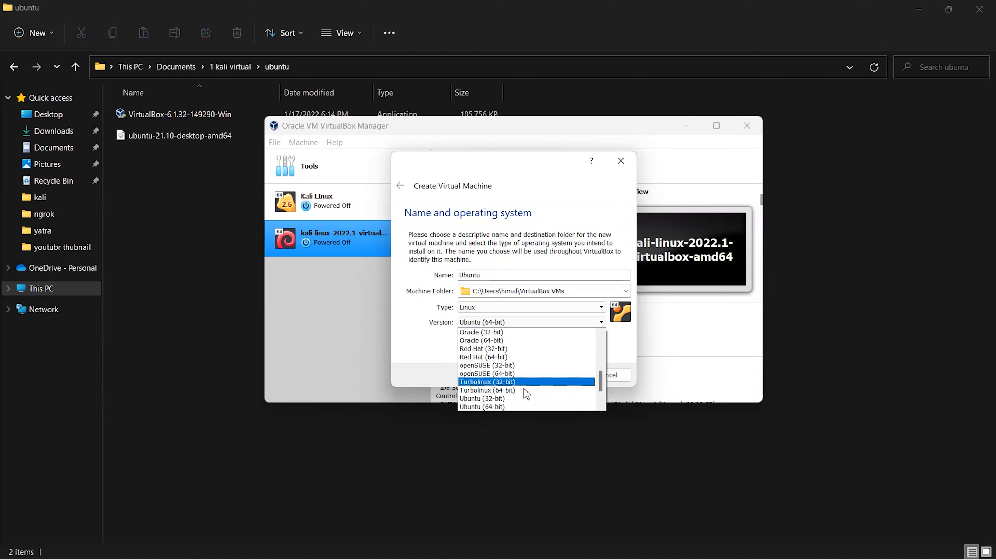
{"action": "left_click", "coordinate": [508, 407]}
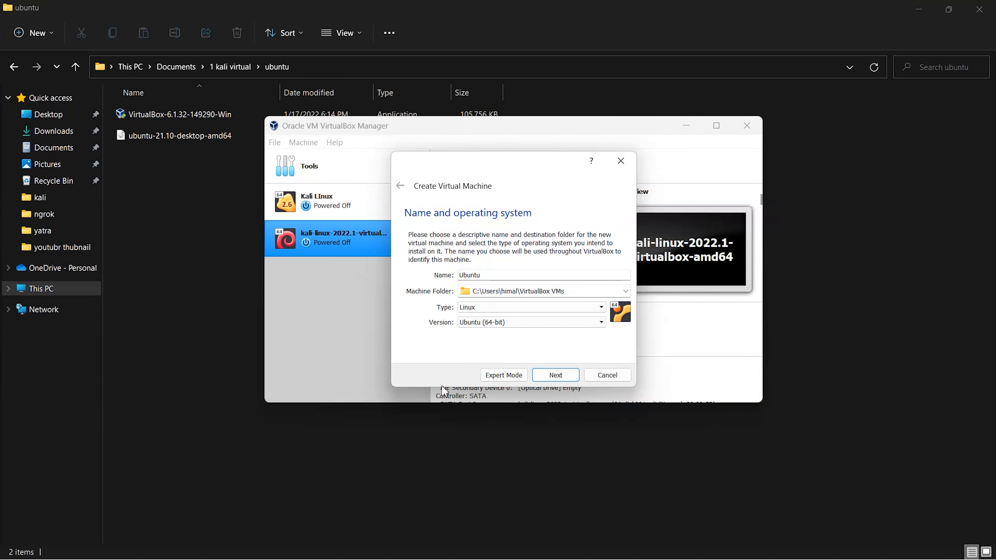
{"action": "left_click", "coordinate": [555, 378]}
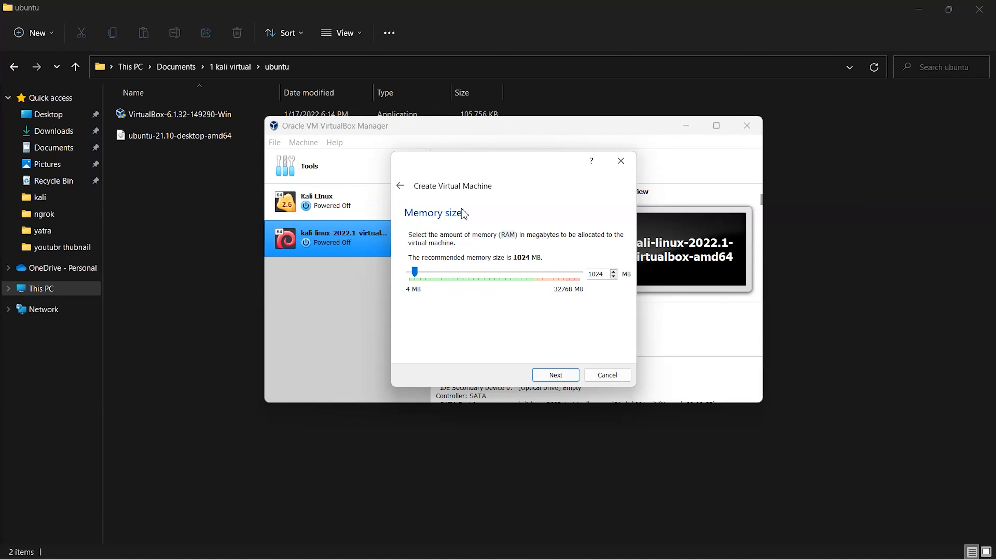
Set the Ubuntu VM's memory to 24277 MB
{"action": "left_click_drag", "start_coordinate": [415, 272], "coordinate": [532, 273]}
{"action": "left_click_drag", "start_coordinate": [532, 273], "coordinate": [536, 270]}
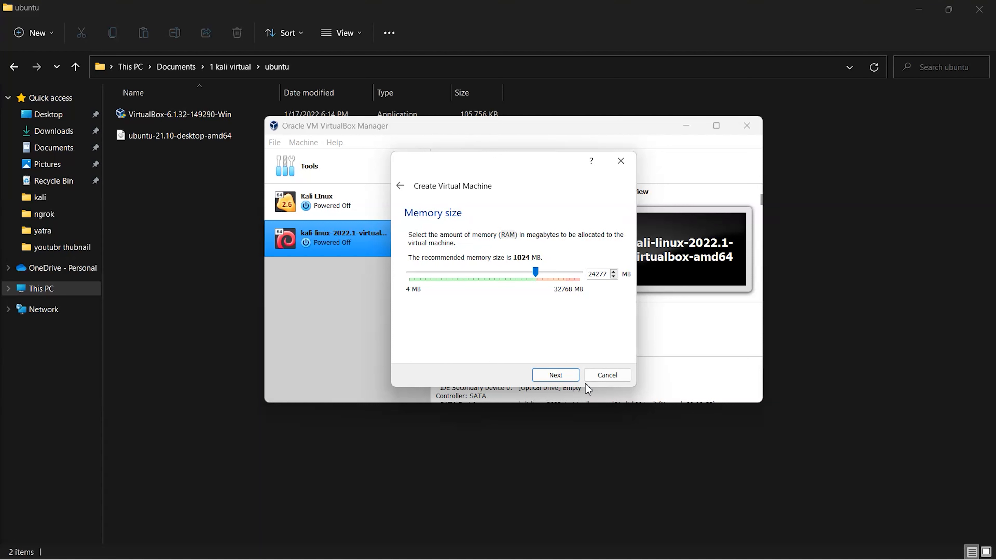
{"action": "left_click", "coordinate": [566, 379]}
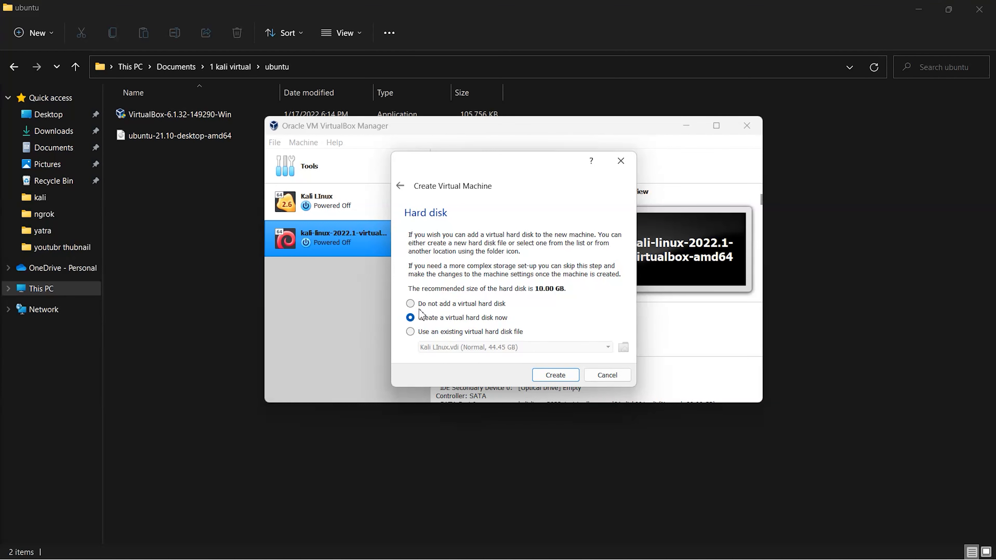
Create a dynamically allocated VDI virtual hard disk of about 25 GB
{"action": "left_click", "coordinate": [555, 376]}
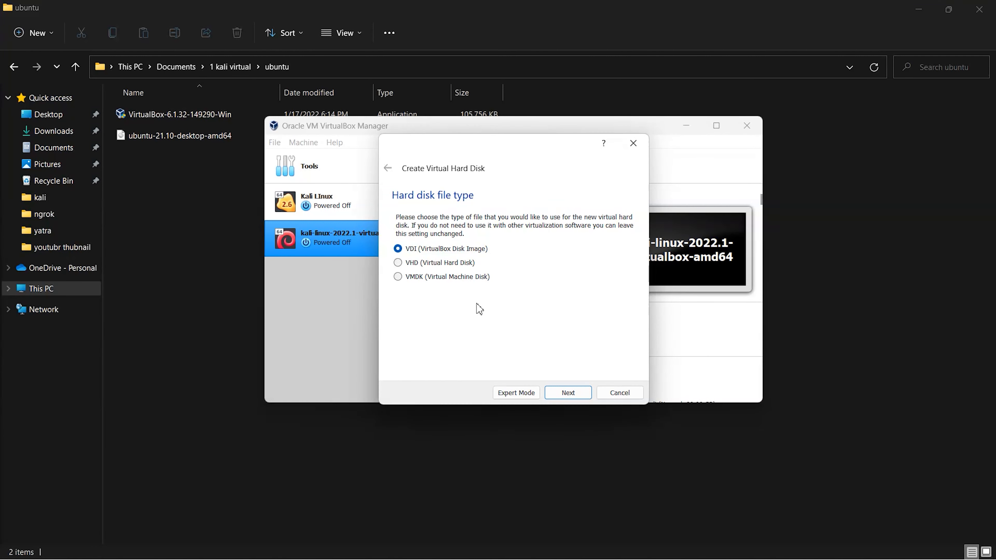
{"action": "left_click", "coordinate": [582, 395]}
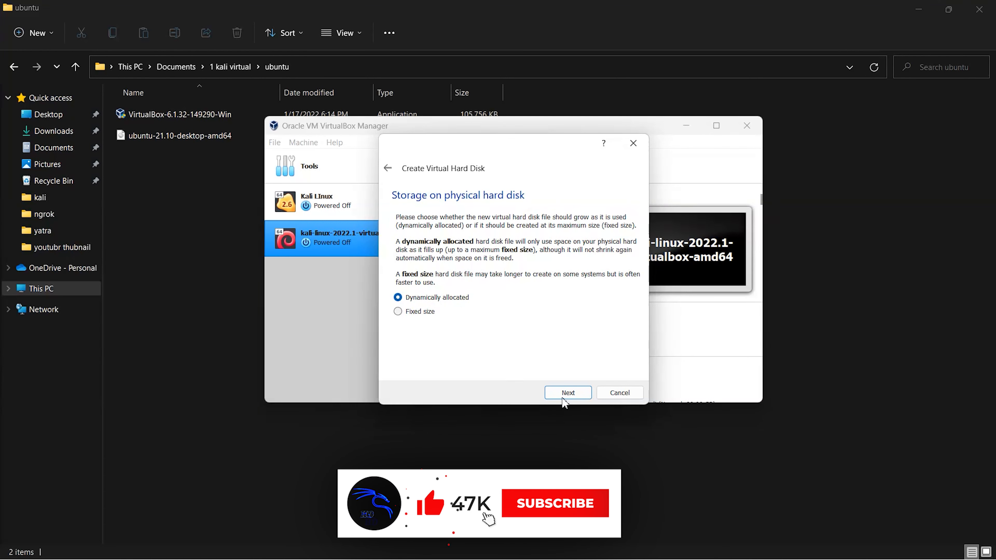
{"action": "left_click", "coordinate": [575, 394]}
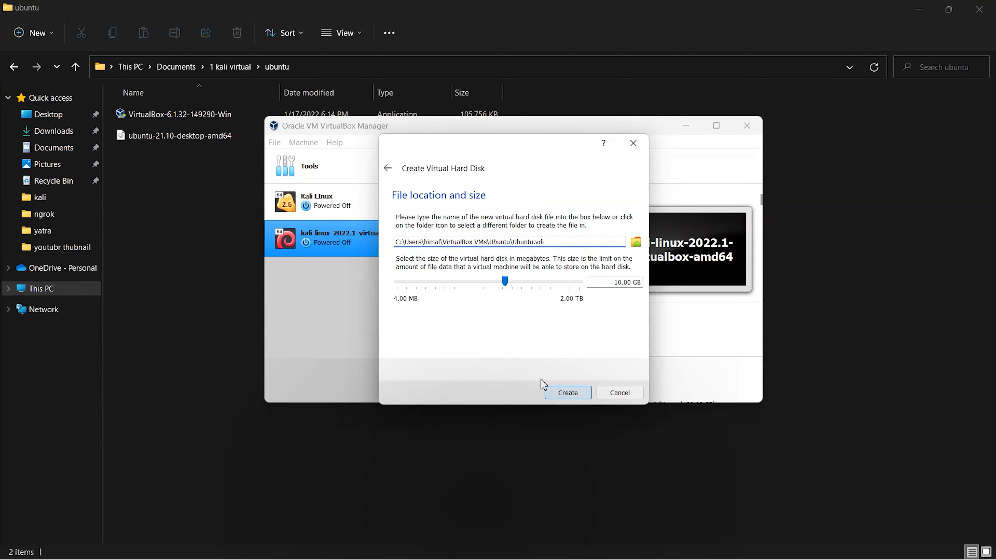
{"action": "mouse_move", "coordinate": [504, 280]}
{"action": "left_mouse_down"}
{"action": "mouse_move", "coordinate": [528, 278]}
{"action": "mouse_move", "coordinate": [504, 280]}
{"action": "mouse_move", "coordinate": [520, 277]}
{"action": "left_mouse_up"}
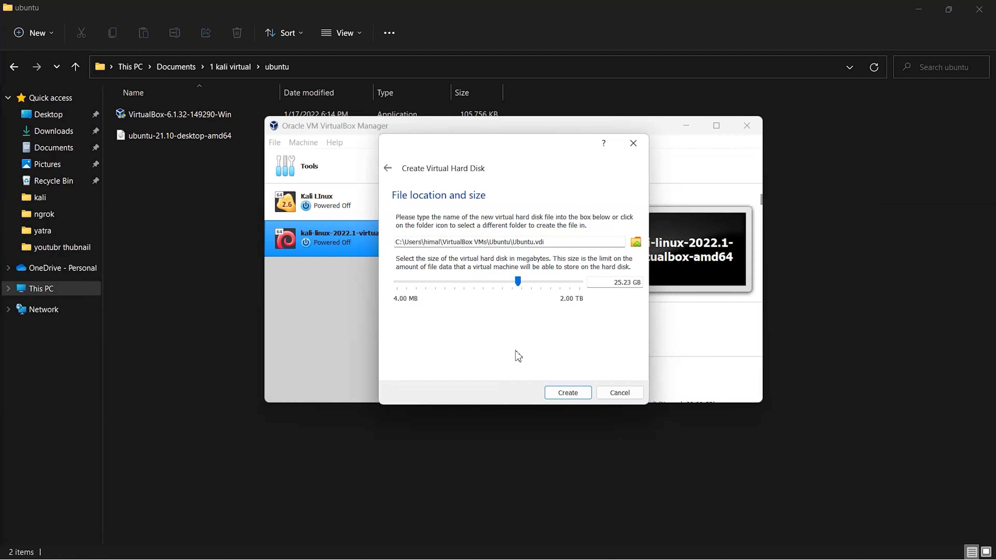
{"action": "left_click", "coordinate": [567, 394]}
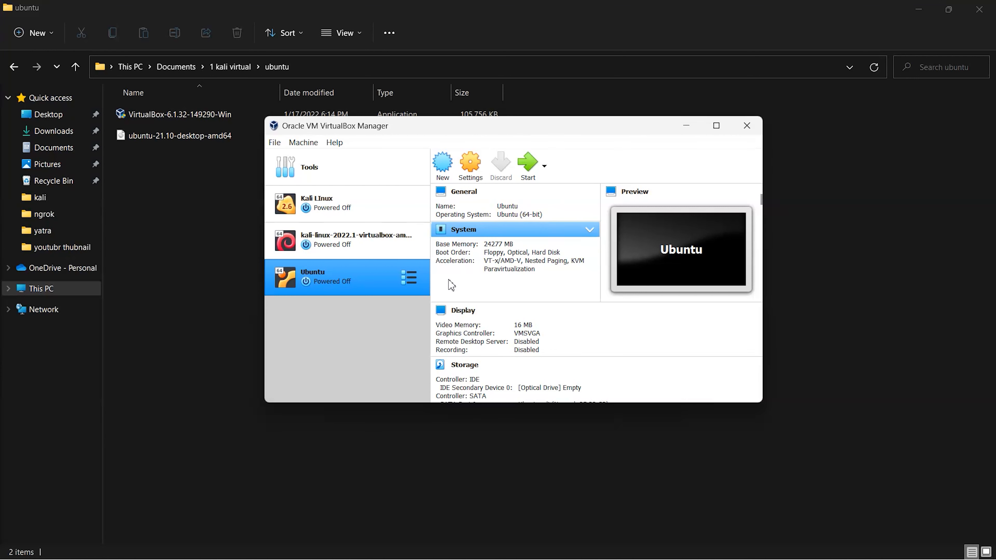
Make shared clipboard and drag and drop bidirectional in the Ubuntu VM's settings
{"action": "left_click", "coordinate": [472, 166]}
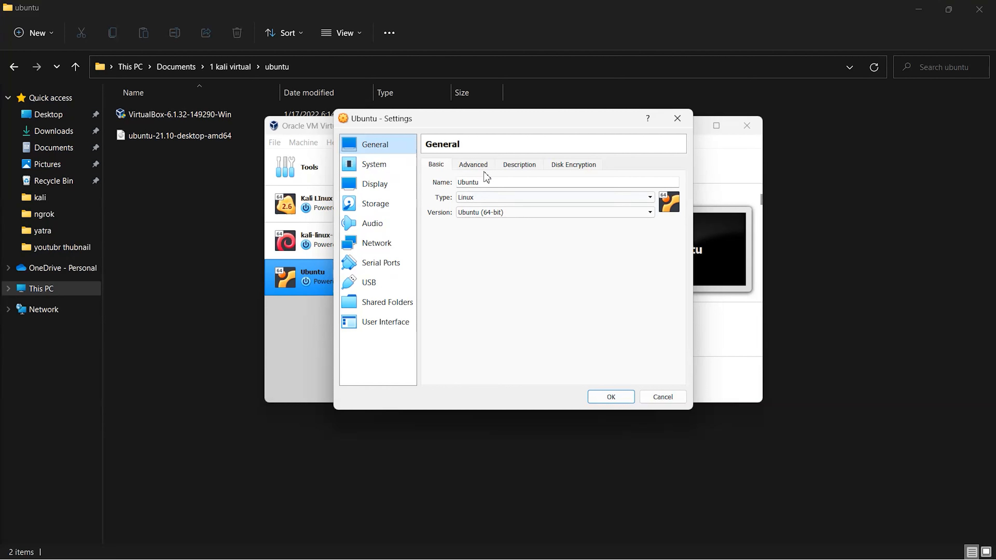
{"action": "left_click", "coordinate": [482, 168]}
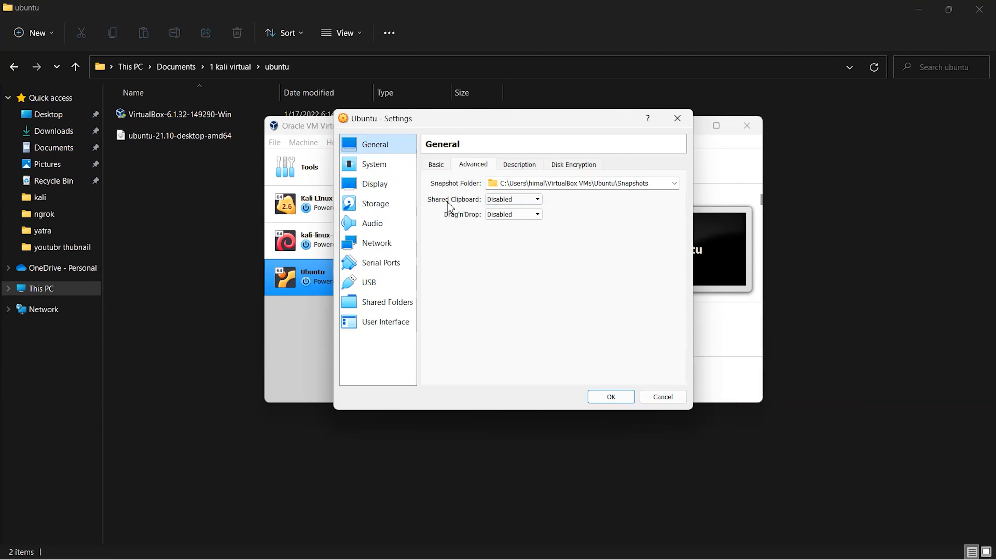
{"action": "left_click", "coordinate": [512, 200]}
{"action": "left_click", "coordinate": [508, 235]}
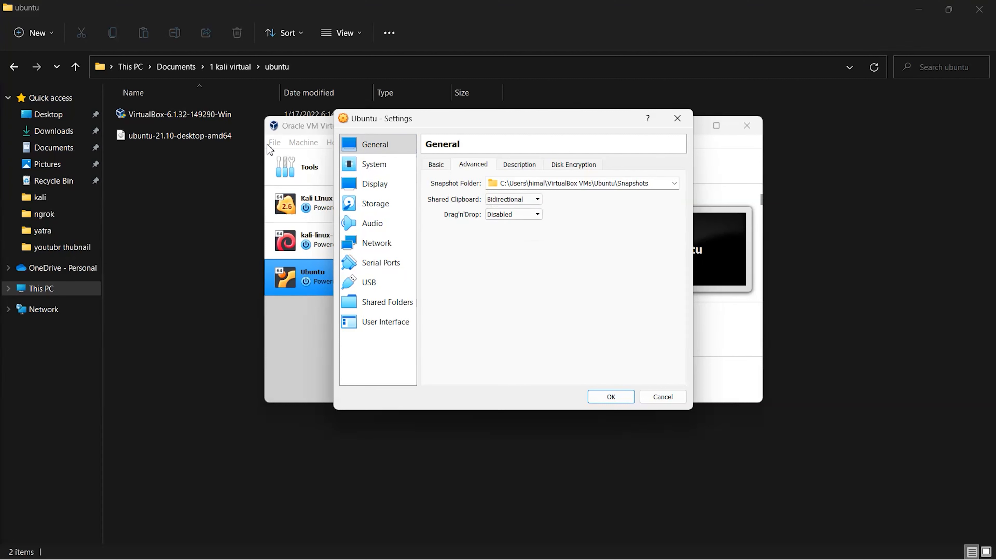
{"action": "left_click", "coordinate": [508, 216]}
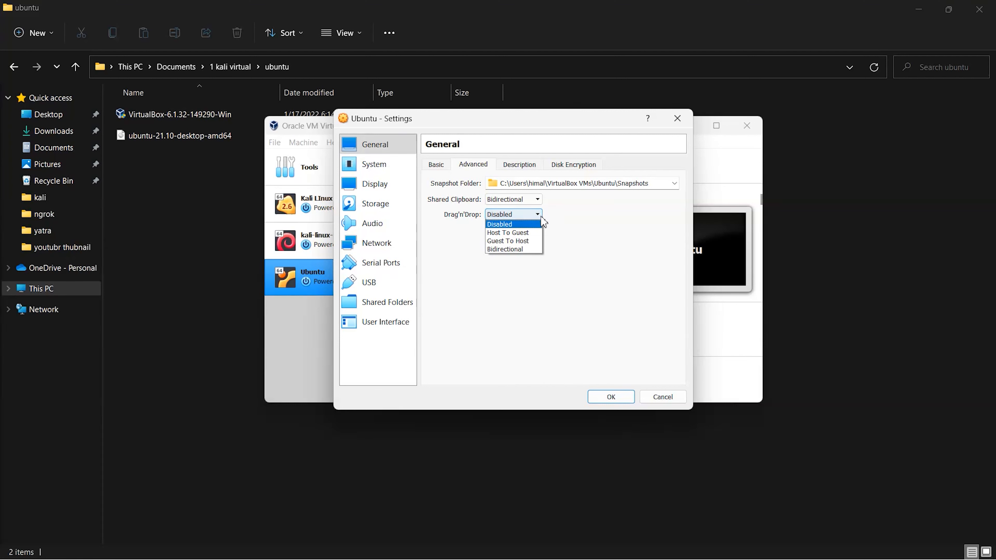
{"action": "left_click", "coordinate": [505, 250]}
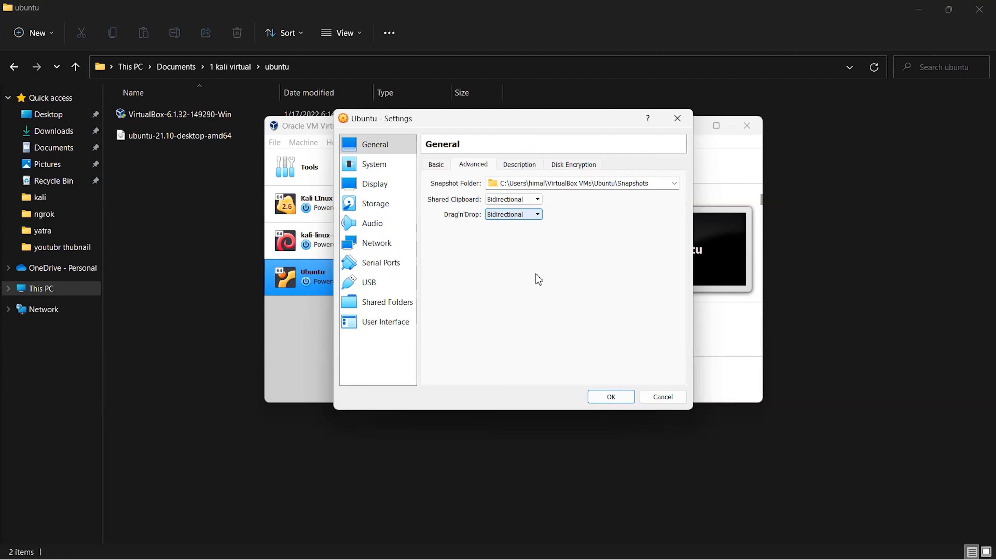
{"action": "left_click", "coordinate": [569, 164]}
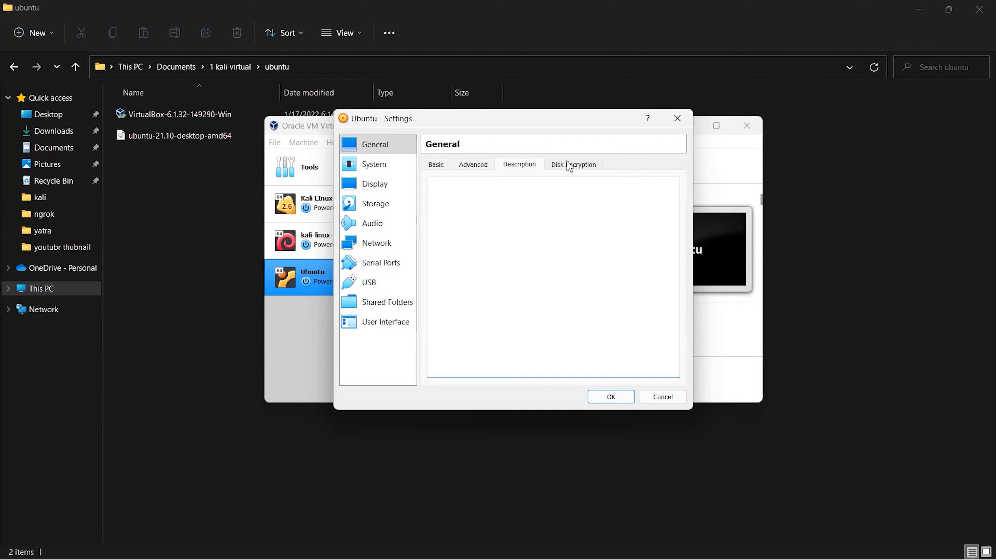
Give the machine 6 processors on the System > Processor page
{"action": "left_click", "coordinate": [386, 166]}
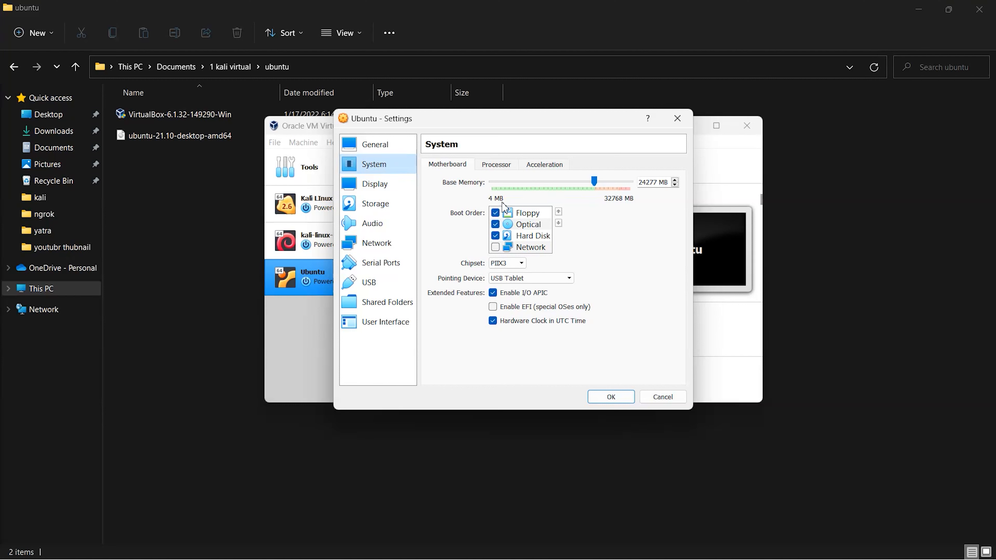
{"action": "left_click", "coordinate": [497, 165]}
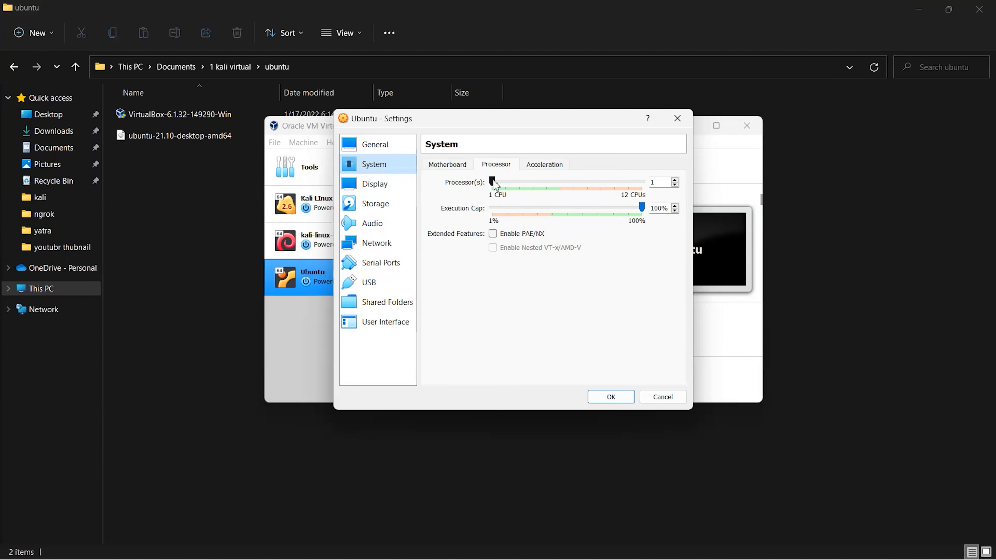
{"action": "left_click_drag", "start_coordinate": [495, 186], "coordinate": [560, 186]}
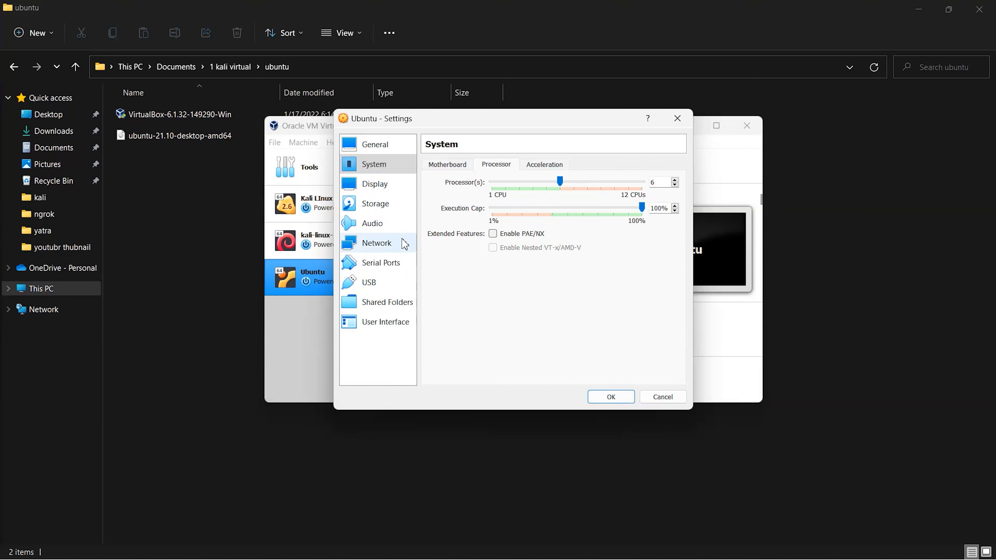
{"action": "left_click", "coordinate": [384, 210]}
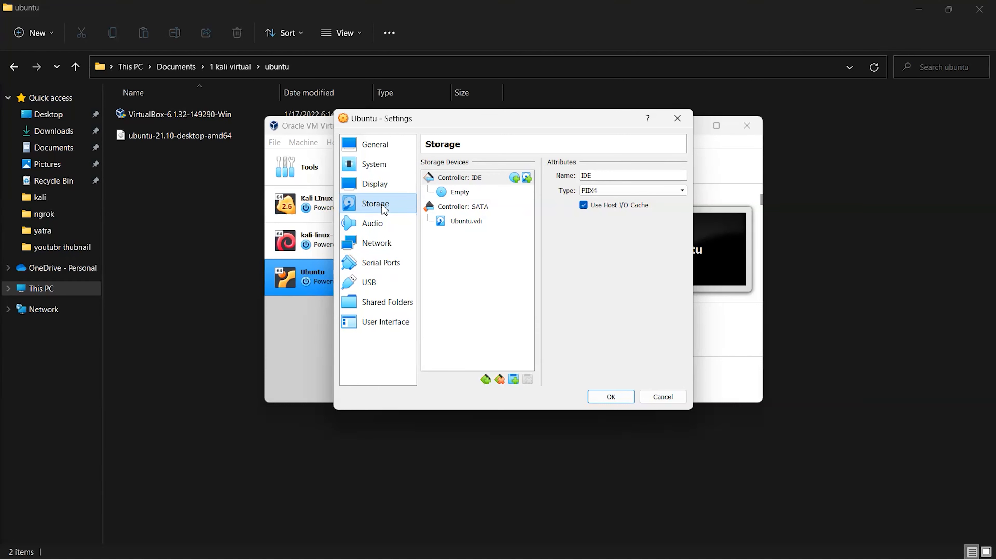
Load ubuntu-21.10-desktop-amd64 from Documents > 1 kali virtual > ubuntu into the empty optical drive and save
{"action": "left_click", "coordinate": [464, 193]}
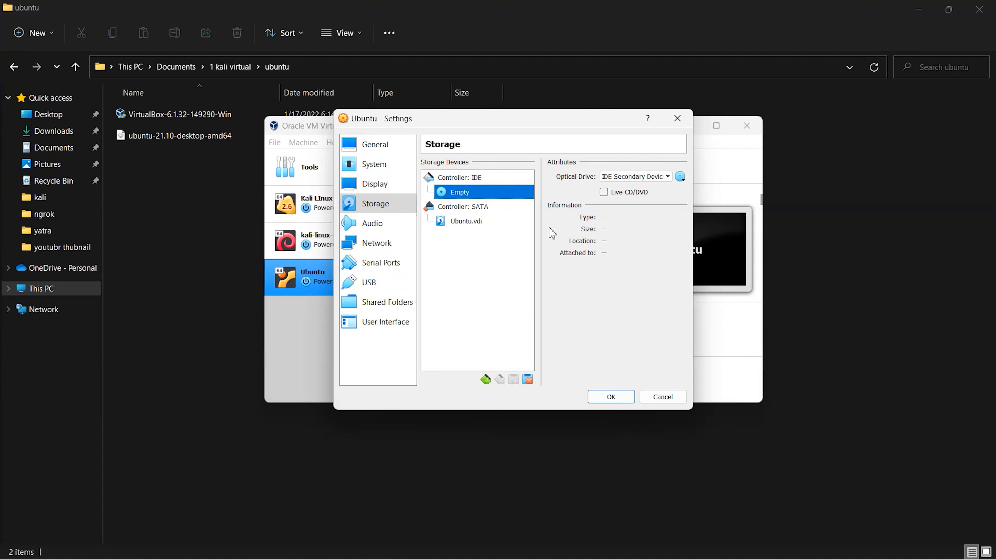
{"action": "left_click", "coordinate": [680, 177]}
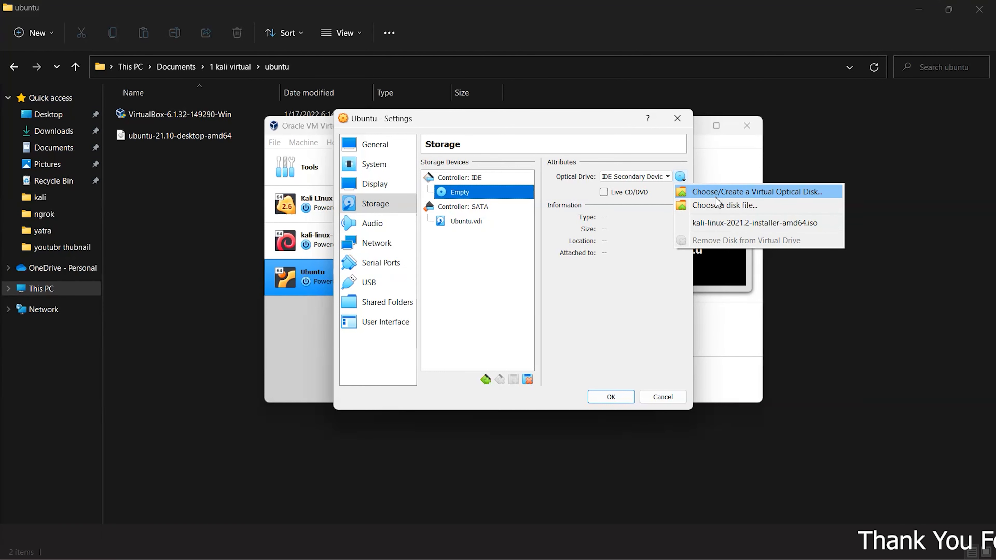
{"action": "left_click", "coordinate": [717, 205]}
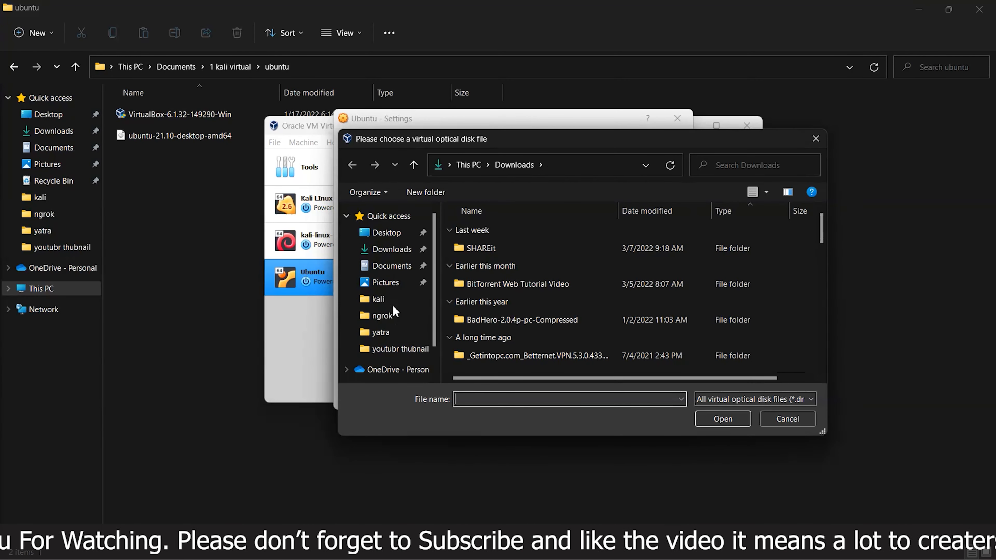
{"action": "left_click", "coordinate": [386, 300]}
{"action": "left_click", "coordinate": [518, 165]}
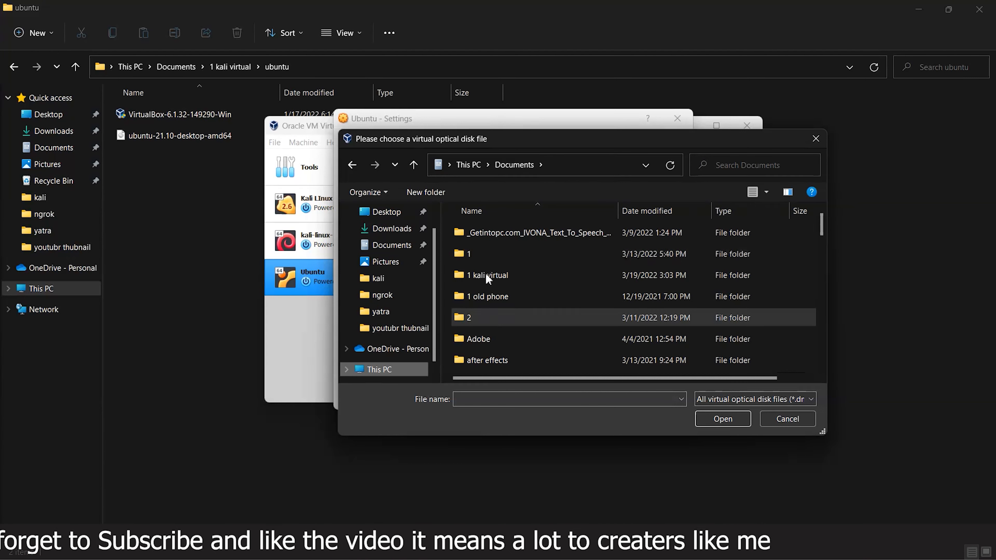
{"action": "double_click", "coordinate": [494, 276]}
{"action": "double_click", "coordinate": [491, 231]}
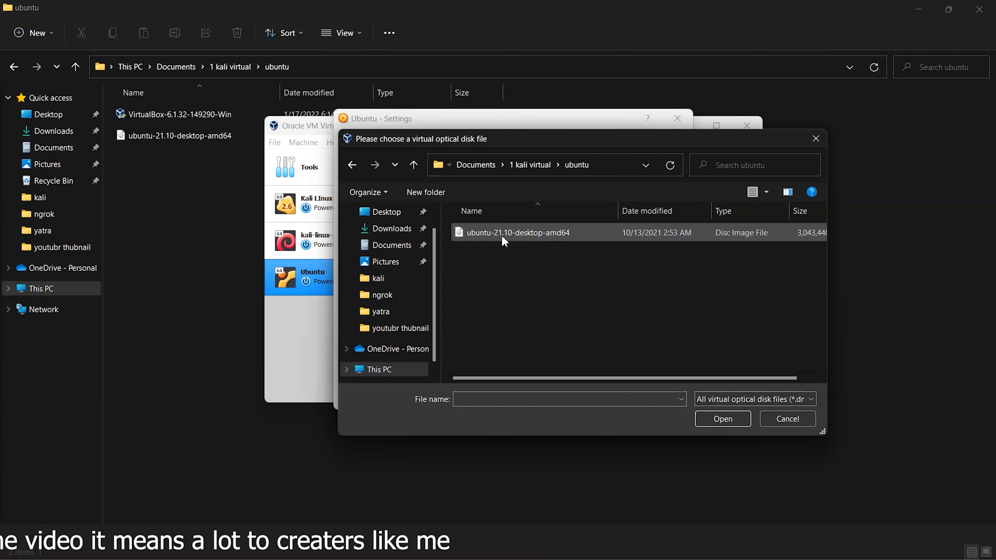
{"action": "left_click", "coordinate": [570, 237]}
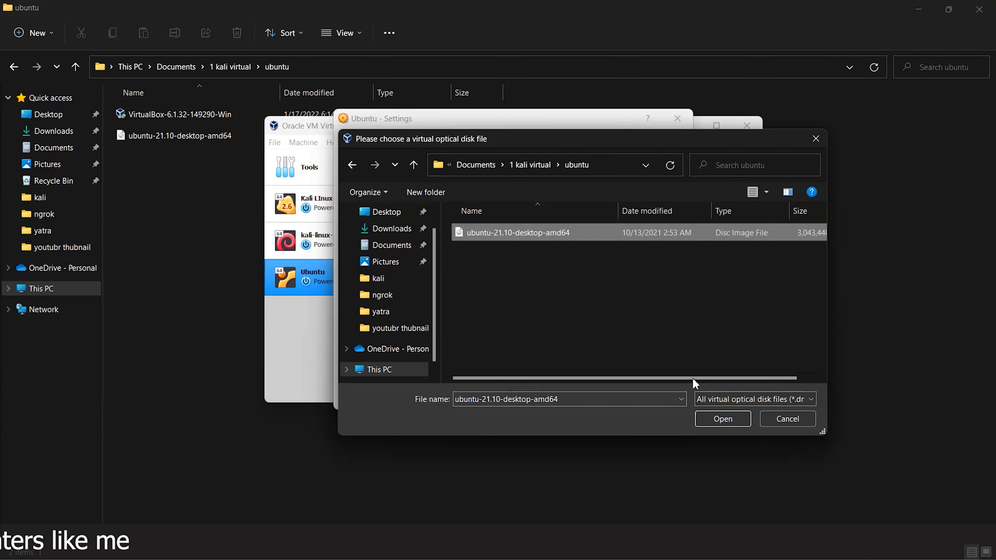
{"action": "left_click", "coordinate": [723, 419]}
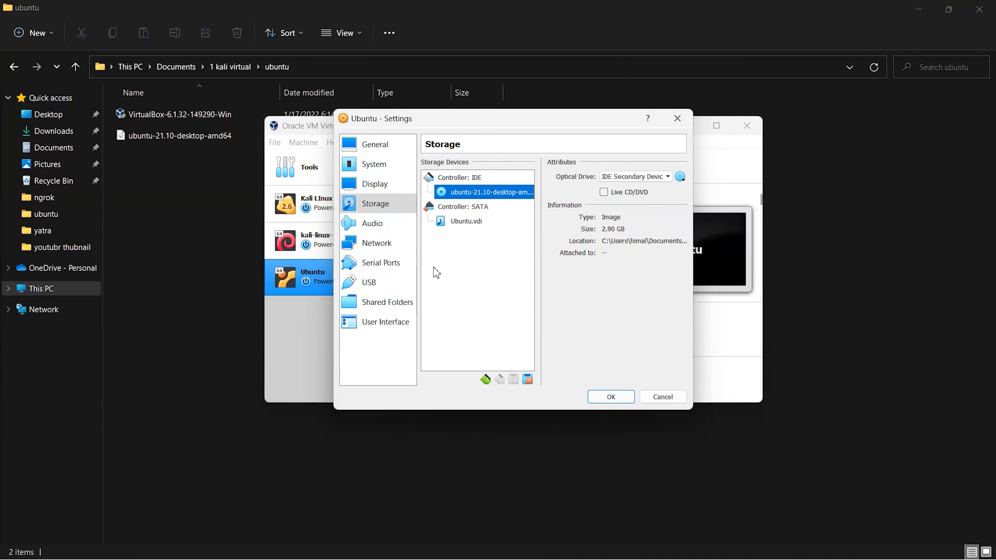
{"action": "left_click", "coordinate": [609, 397]}
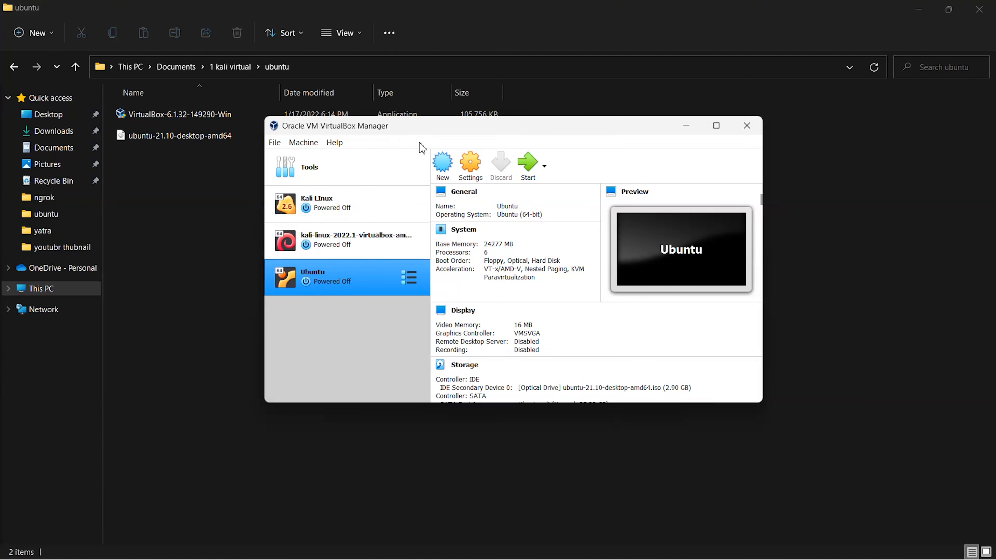
Start the Ubuntu VM, boot the default GRUB entry, and dismiss the mouse-integration notice
{"action": "left_click", "coordinate": [916, 11]}
{"action": "left_click", "coordinate": [529, 166]}
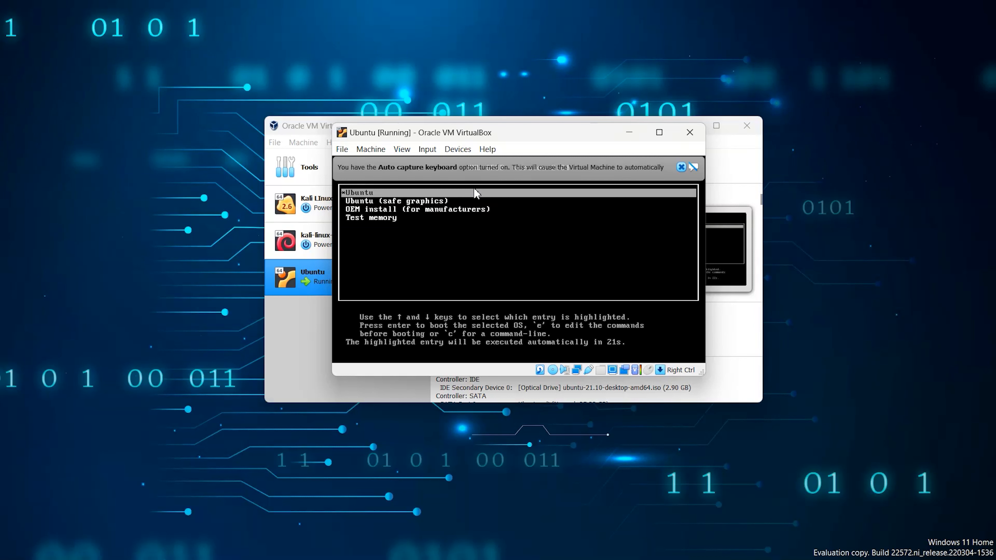
{"action": "key", "text": "Return"}
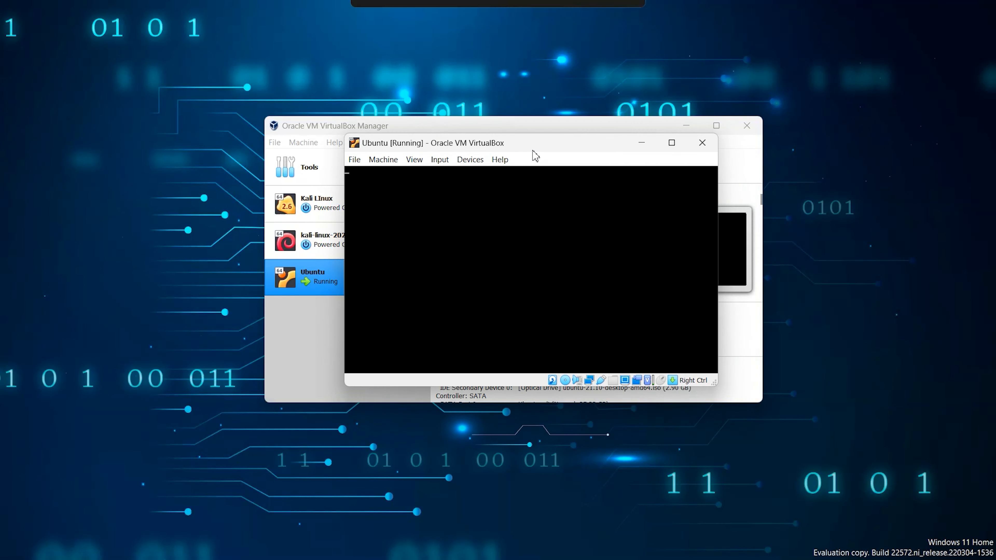
{"action": "left_click", "coordinate": [737, 177]}
Reposition and resize the VM window so the installer fits on screen
{"action": "left_click", "coordinate": [685, 128]}
{"action": "left_click_drag", "start_coordinate": [607, 149], "coordinate": [560, 115]}
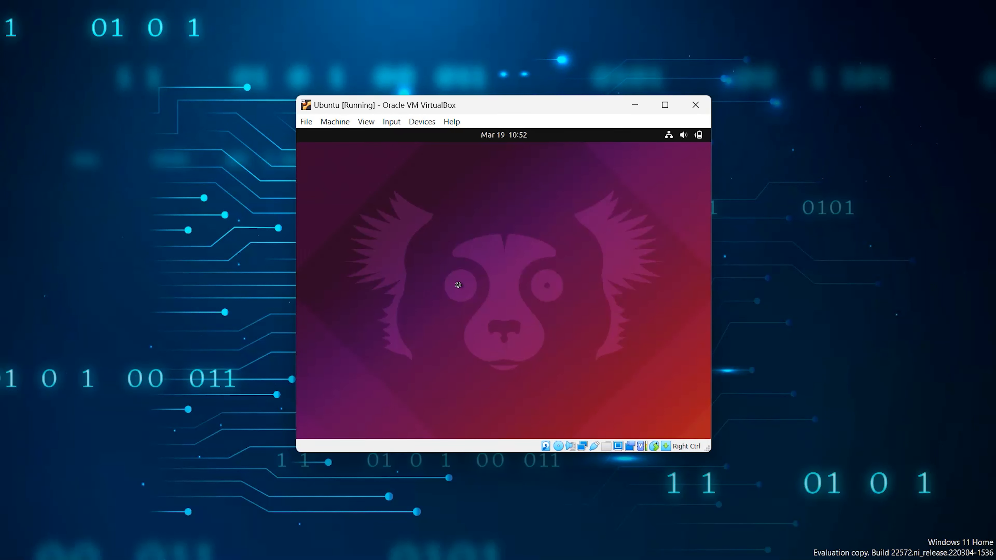
{"action": "left_click_drag", "start_coordinate": [516, 106], "coordinate": [514, 93]}
{"action": "left_click_drag", "start_coordinate": [710, 339], "coordinate": [796, 341]}
{"action": "left_click_drag", "start_coordinate": [527, 442], "coordinate": [527, 543]}
{"action": "left_click_drag", "start_coordinate": [527, 93], "coordinate": [492, 48]}
{"action": "left_click_drag", "start_coordinate": [493, 499], "coordinate": [496, 410]}
{"action": "left_click_drag", "start_coordinate": [526, 52], "coordinate": [509, 115]}
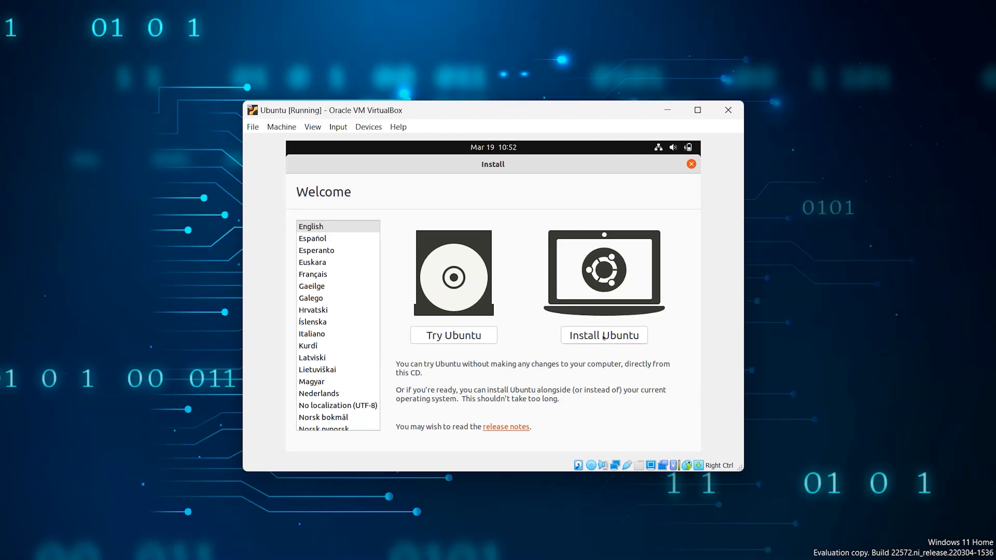
{"action": "scroll", "coordinate": [337, 360], "scroll_direction": "down", "scroll_amount": 2}
{"action": "scroll", "coordinate": [337, 314], "scroll_direction": "up", "scroll_amount": 4}
{"action": "scroll", "coordinate": [309, 237], "scroll_direction": "up", "scroll_amount": 2}
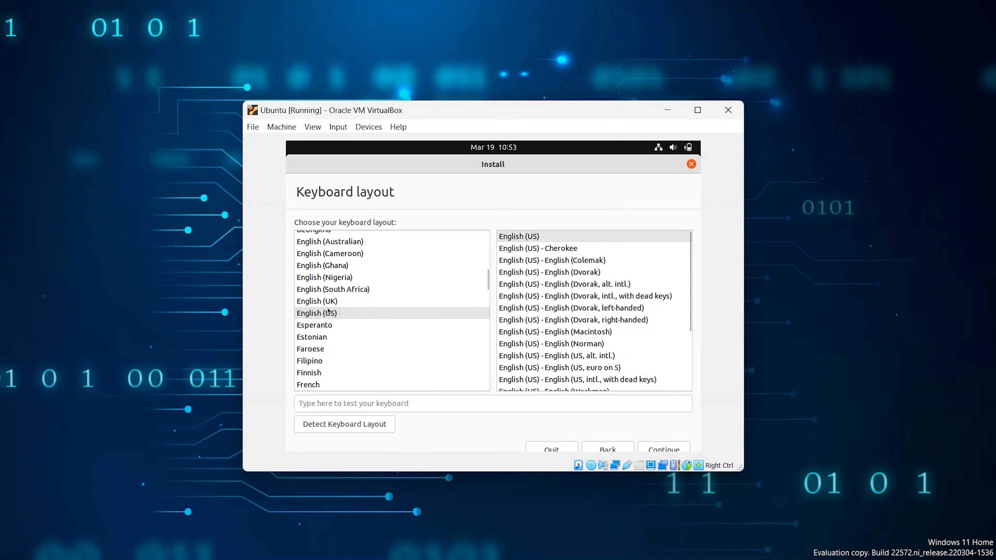
Keep the English (US) keyboard layout and choose a minimal installation
{"action": "left_click", "coordinate": [356, 403]}
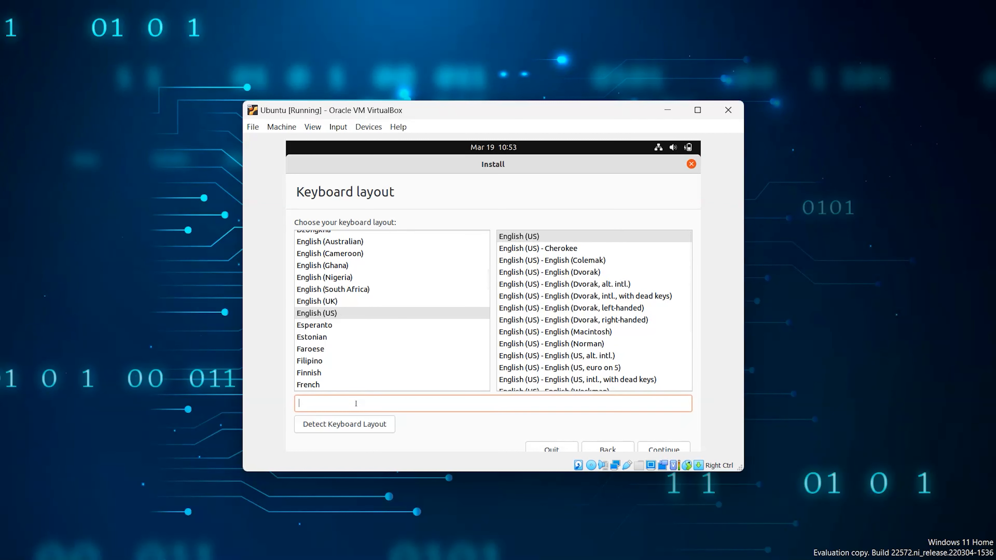
{"action": "left_click", "coordinate": [663, 449]}
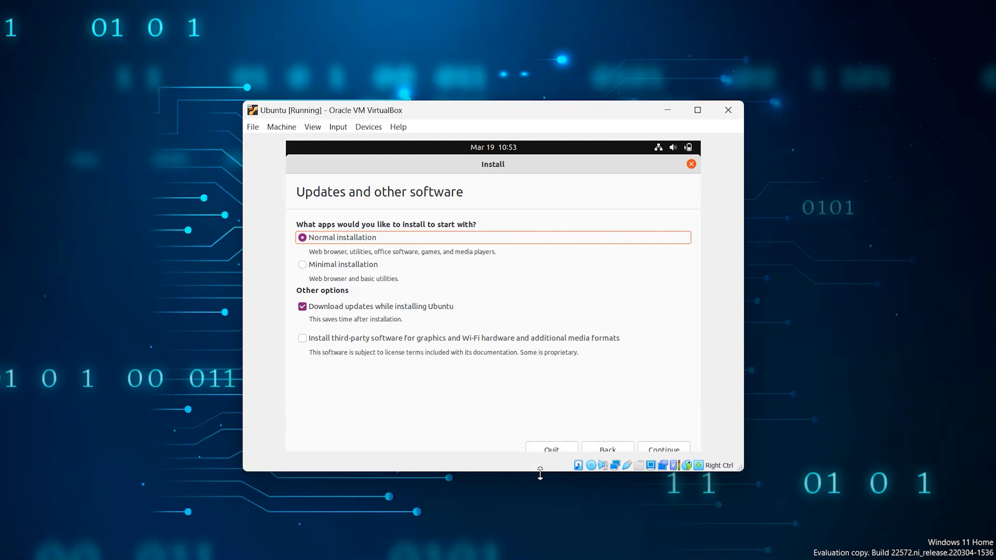
{"action": "left_click_drag", "start_coordinate": [540, 474], "coordinate": [539, 506]}
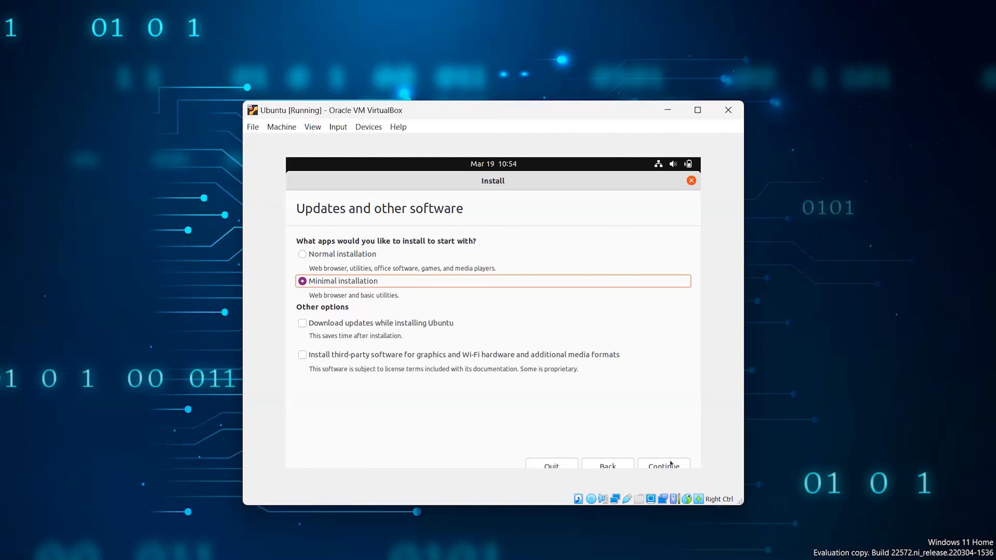
{"action": "left_click", "coordinate": [670, 464]}
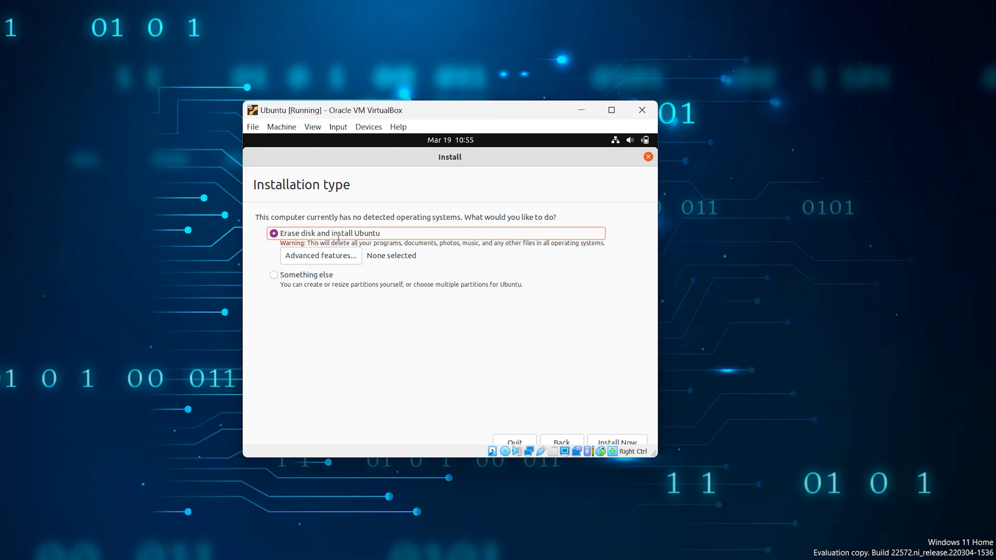
Erase the disk to install Ubuntu, confirm the partition changes, and set the Kathmandu timezone
{"action": "left_click", "coordinate": [618, 440]}
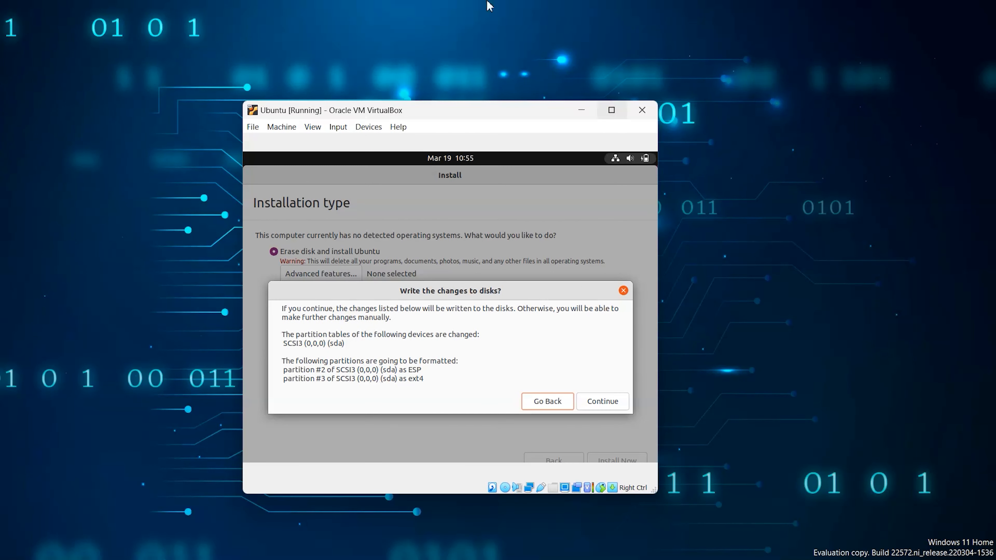
{"action": "left_click", "coordinate": [610, 364]}
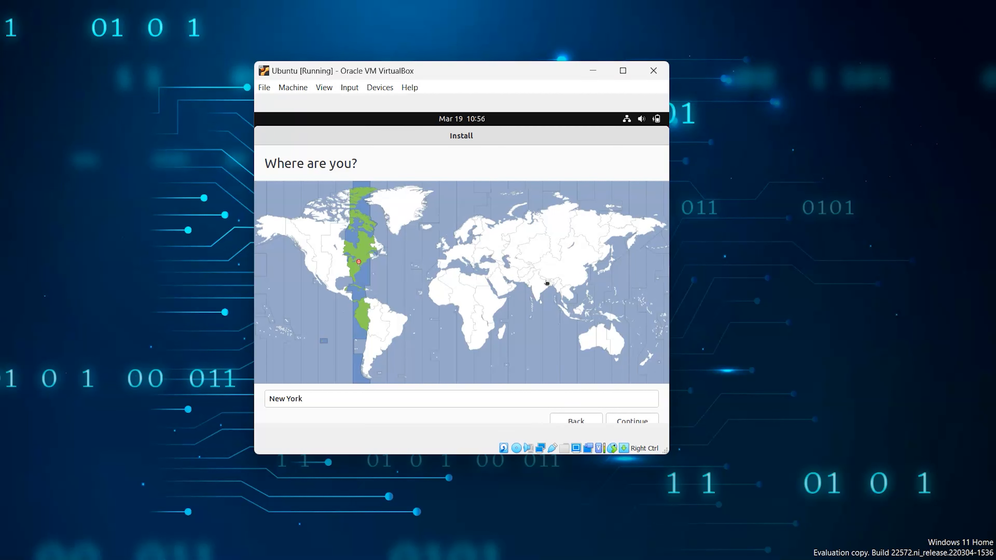
{"action": "left_click", "coordinate": [544, 280]}
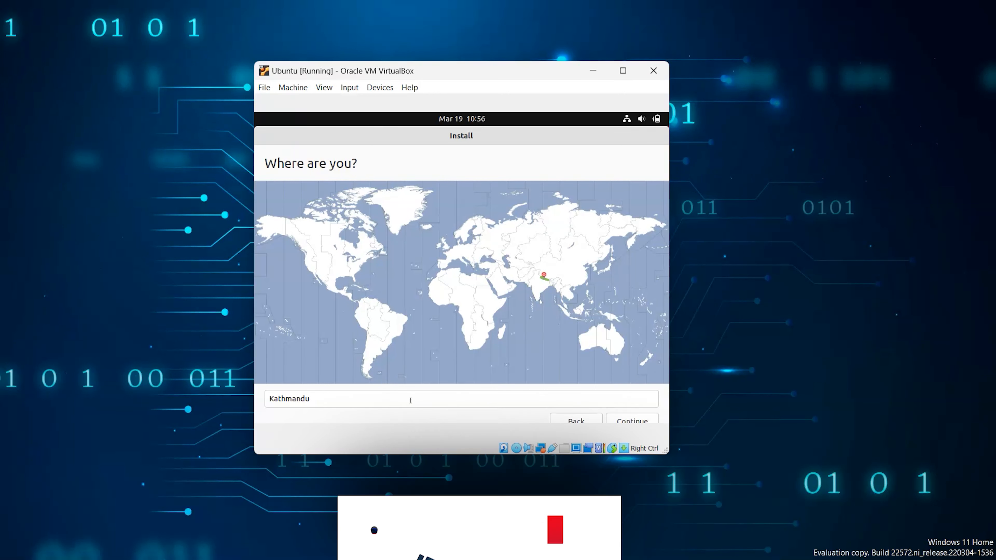
{"action": "left_click", "coordinate": [641, 417]}
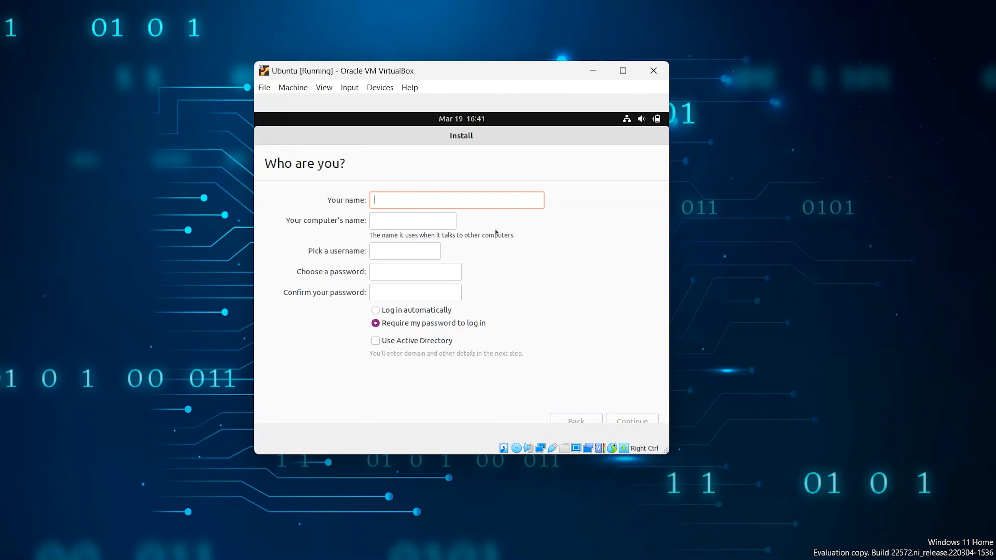
Enter the user's full name and a password twice, then submit to run the installation
{"action": "type", "text": "Himal"}
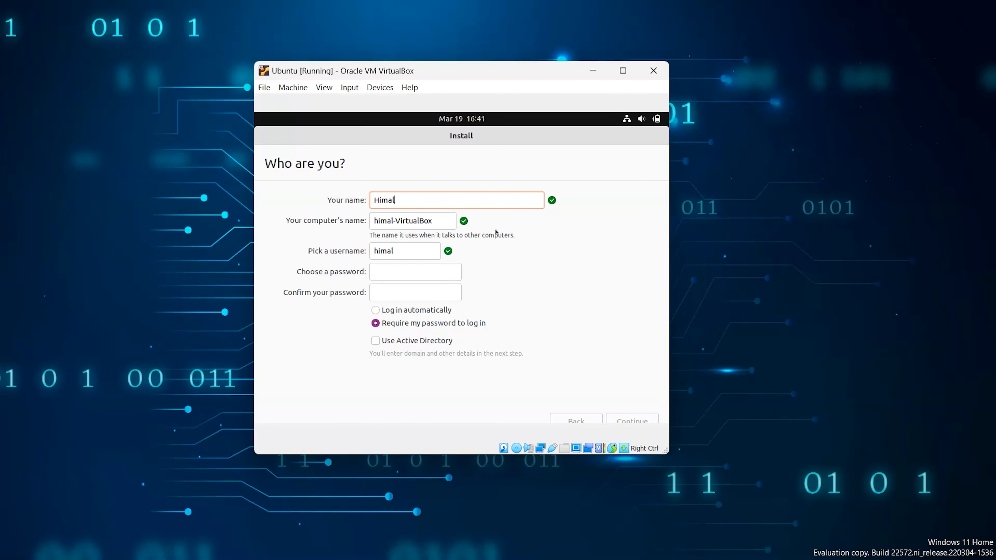
{"action": "type", "text": " Dangal"}
{"action": "key", "text": "Tab"}
{"action": "type", "text": "*******"}
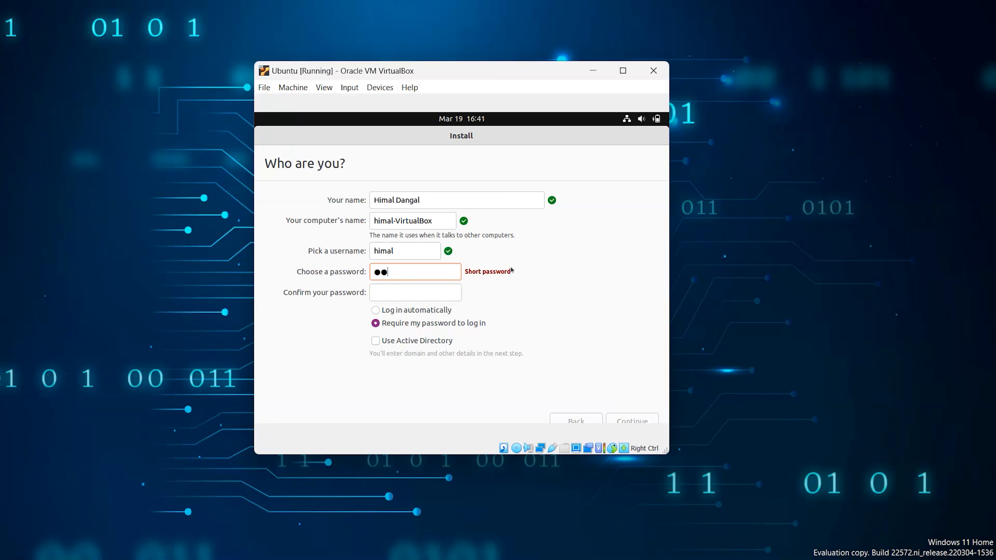
{"action": "key", "text": "Tab"}
{"action": "type", "text": "*******"}
{"action": "key", "text": "Return"}
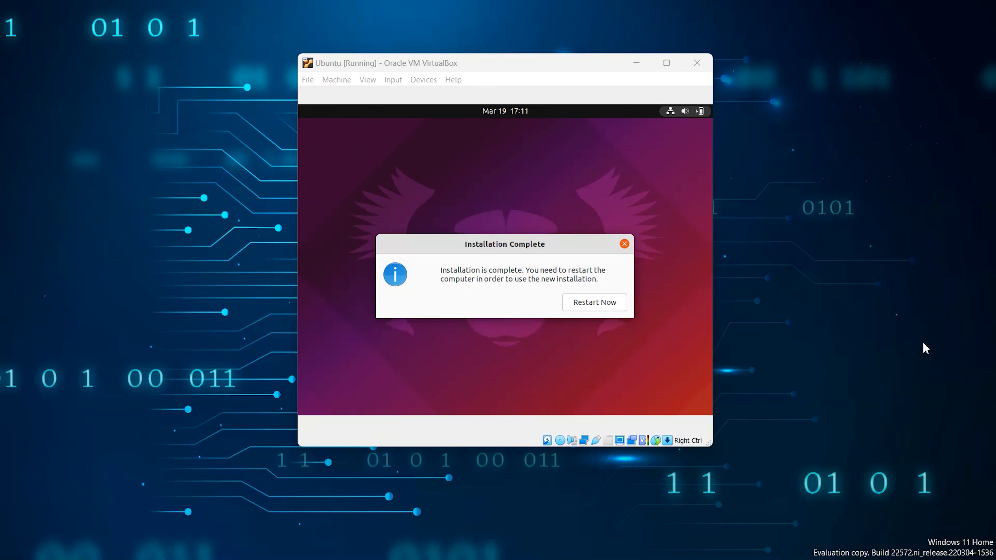
Restart Ubuntu from the installation-complete dialog to finish installing, continuing past the remove-media prompt
{"action": "left_click_drag", "start_coordinate": [460, 245], "coordinate": [464, 294]}
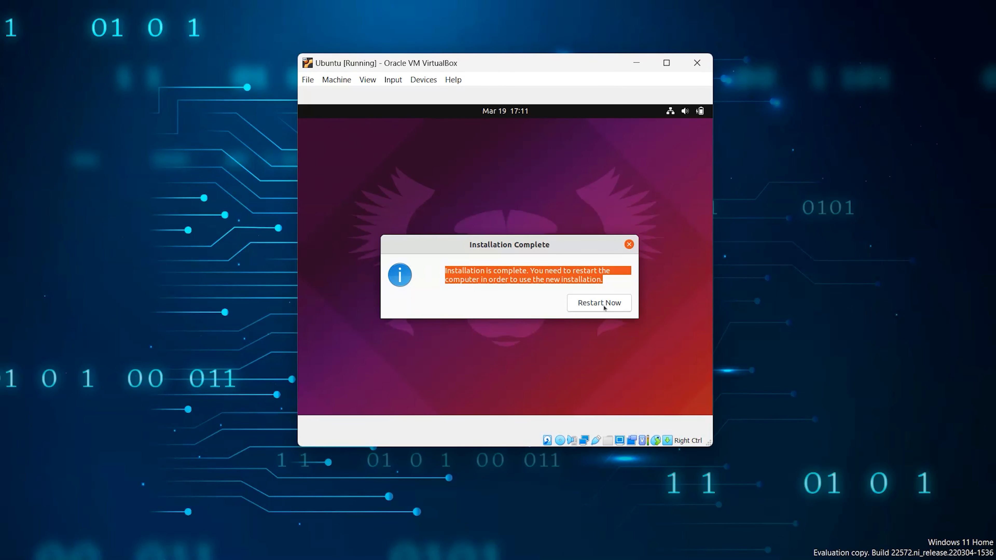
{"action": "left_click", "coordinate": [517, 317]}
{"action": "left_click", "coordinate": [599, 302]}
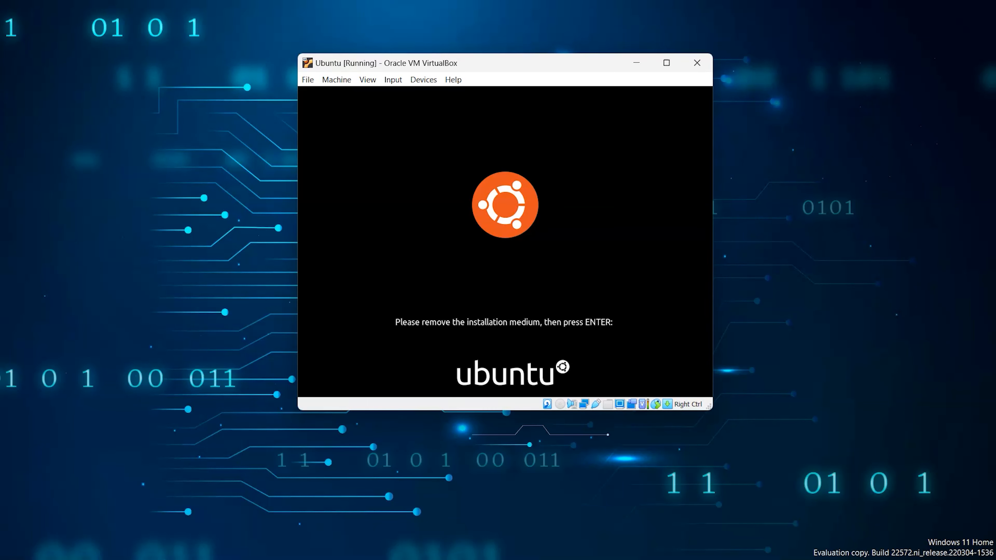
{"action": "key", "text": "Return"}
{"action": "left_click_drag", "start_coordinate": [486, 63], "coordinate": [501, 129]}
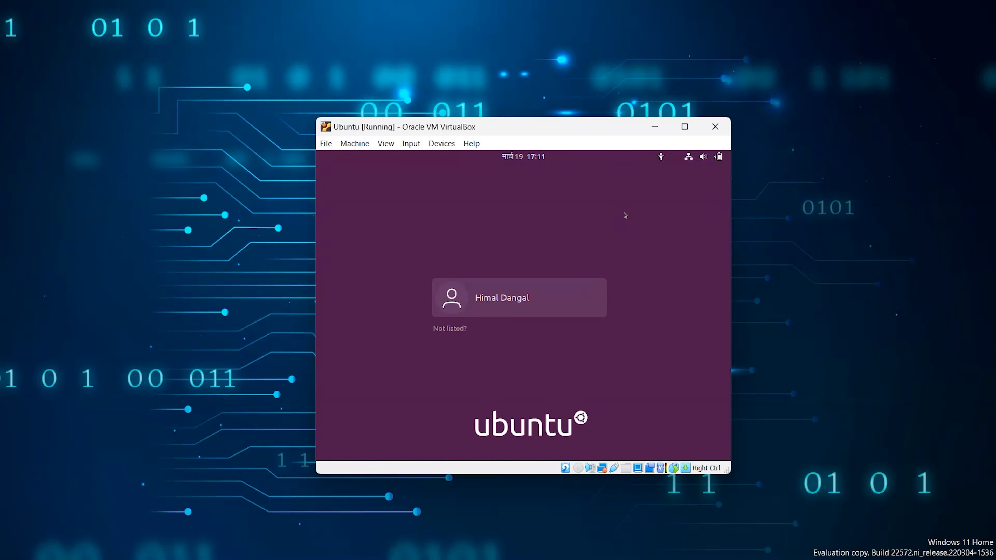
Log in to the new Ubuntu account with its password
{"action": "left_click", "coordinate": [532, 301]}
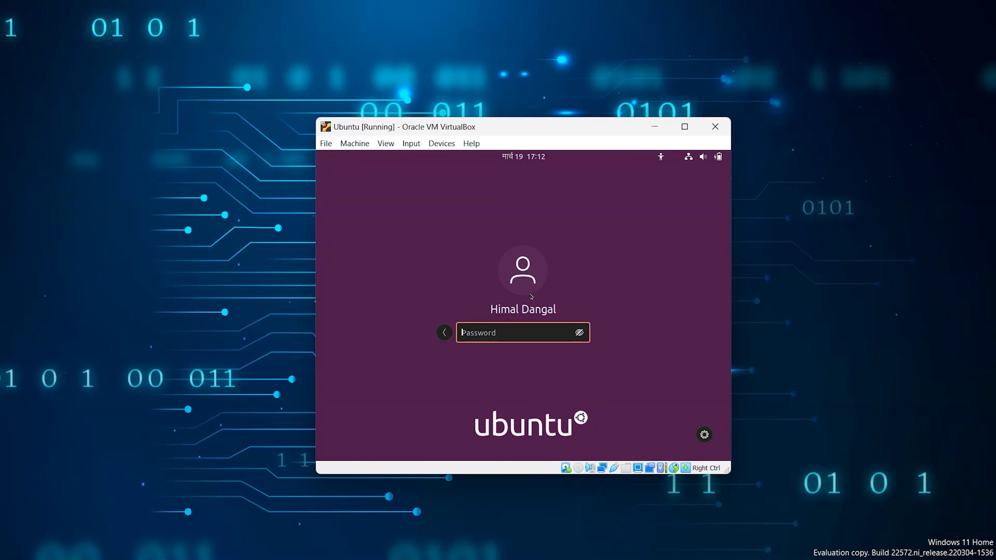
{"action": "type", "text": "*******"}
{"action": "key", "text": "Return"}
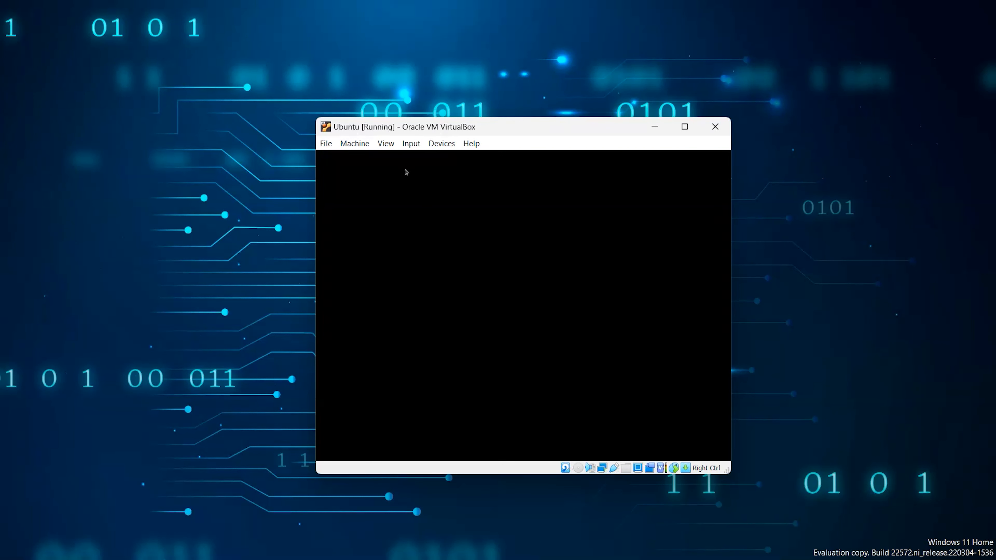
Change the VM's full-screen display mode and confirm the switch
{"action": "left_click", "coordinate": [385, 143]}
{"action": "left_click", "coordinate": [407, 156]}
{"action": "left_click", "coordinate": [497, 355]}
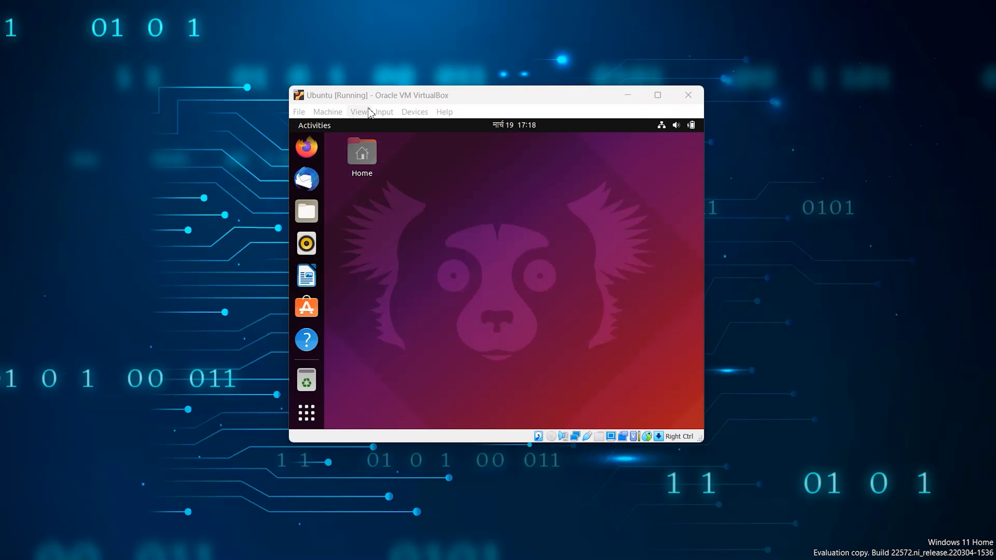
Search the Ubuntu app grid for 'termi' and launch Terminal
{"action": "left_click", "coordinate": [306, 411]}
{"action": "type", "text": "termi"}
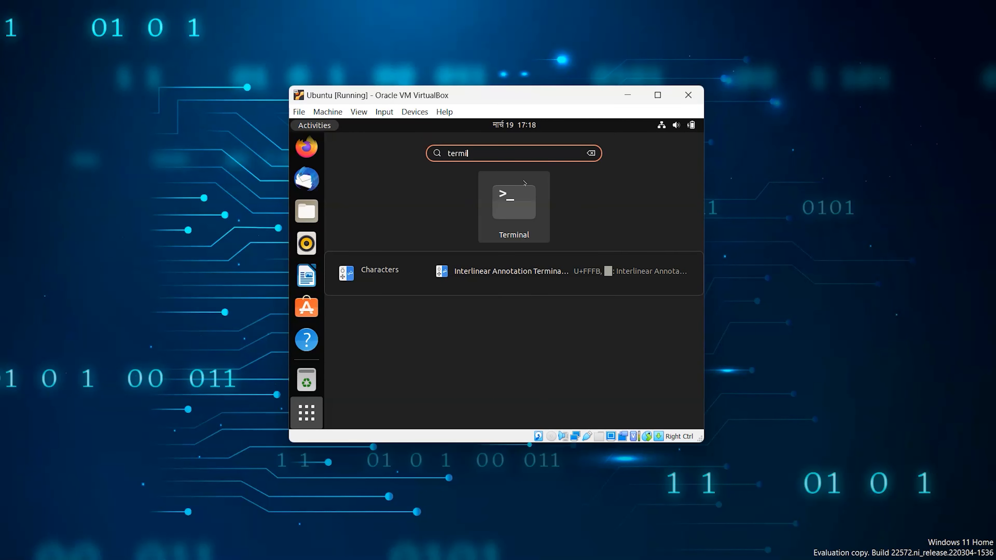
{"action": "left_click", "coordinate": [508, 196]}
Run sudo apt install build-essential dkms linux-headers-$(uname -r), authenticating and answering y
{"action": "type", "text": "su"}
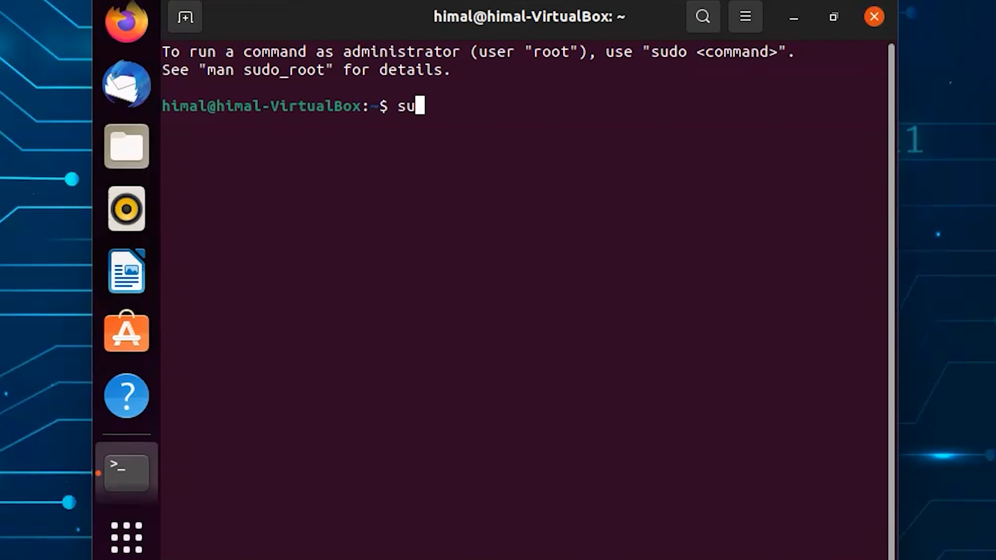
{"action": "type", "text": "do apt install build"}
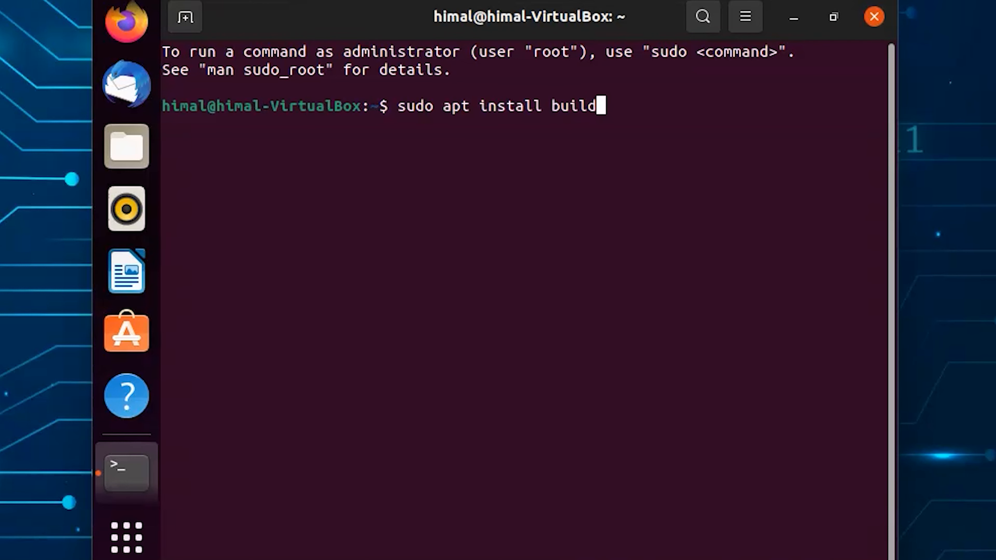
{"action": "type", "text": "-essential dkms l"}
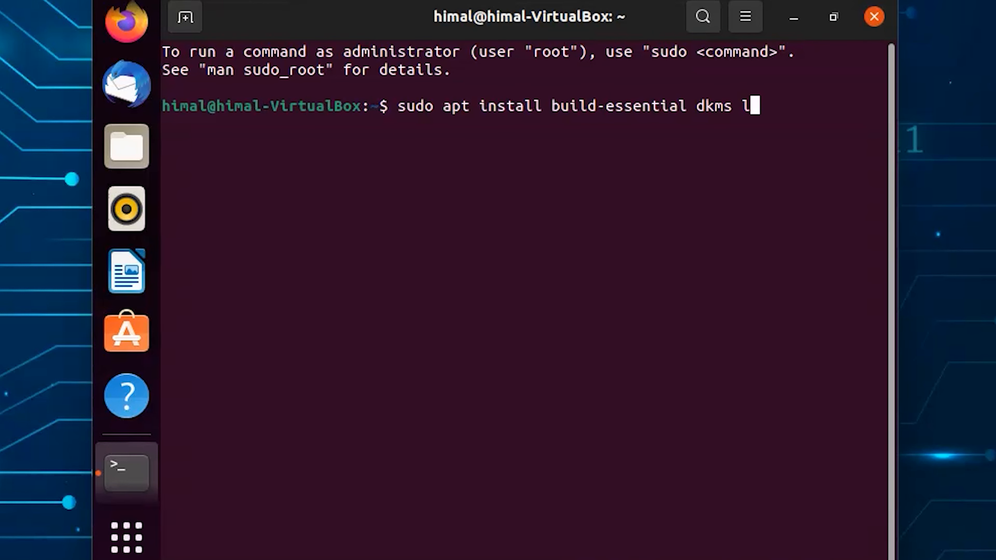
{"action": "type", "text": "inux-header"}
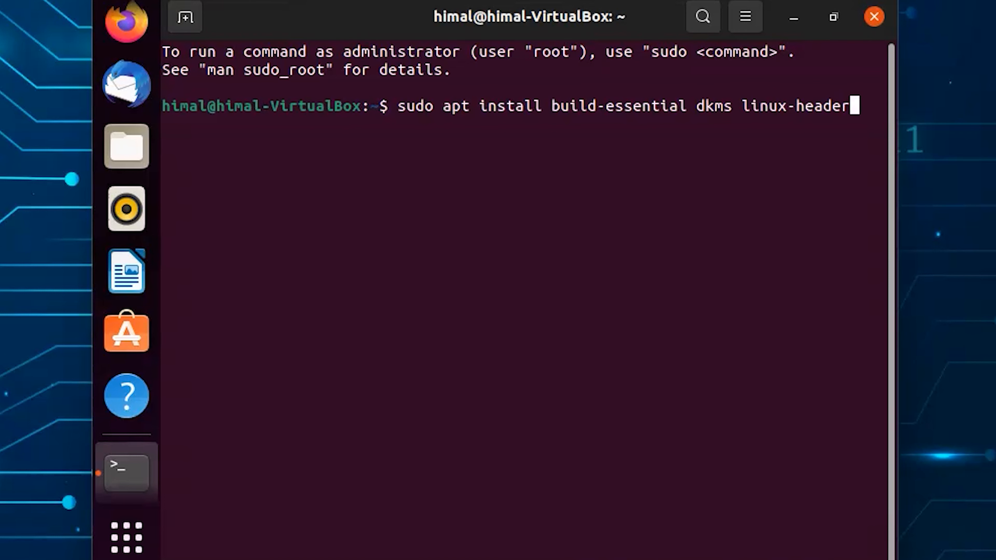
{"action": "type", "text": "s-$(un"}
{"action": "type", "text": ")"}
{"action": "key", "text": "Left"}
{"action": "type", "text": "uname"}
{"action": "key", "text": "Right"}
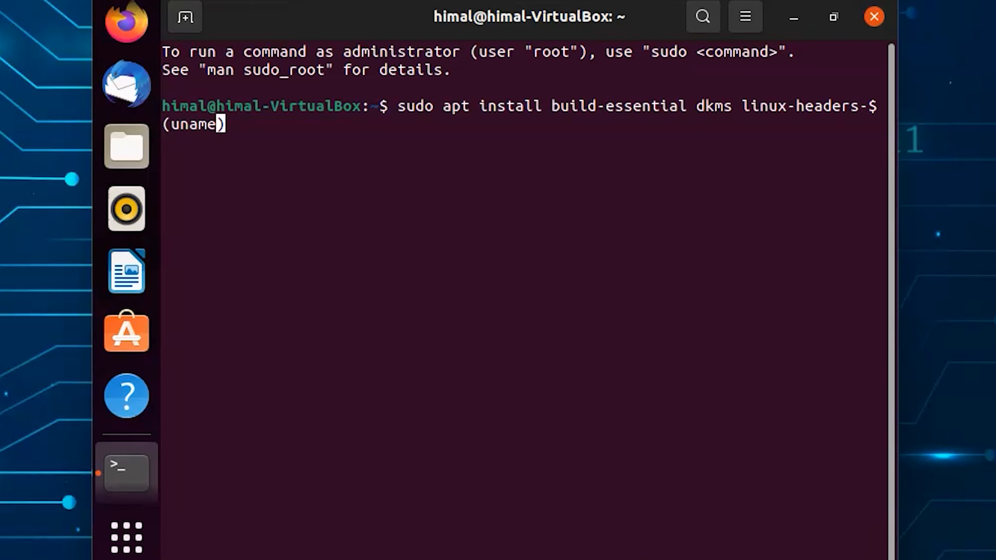
{"action": "type", "text": "-r"}
{"action": "key", "text": "Right"}
{"action": "key", "text": "Return"}
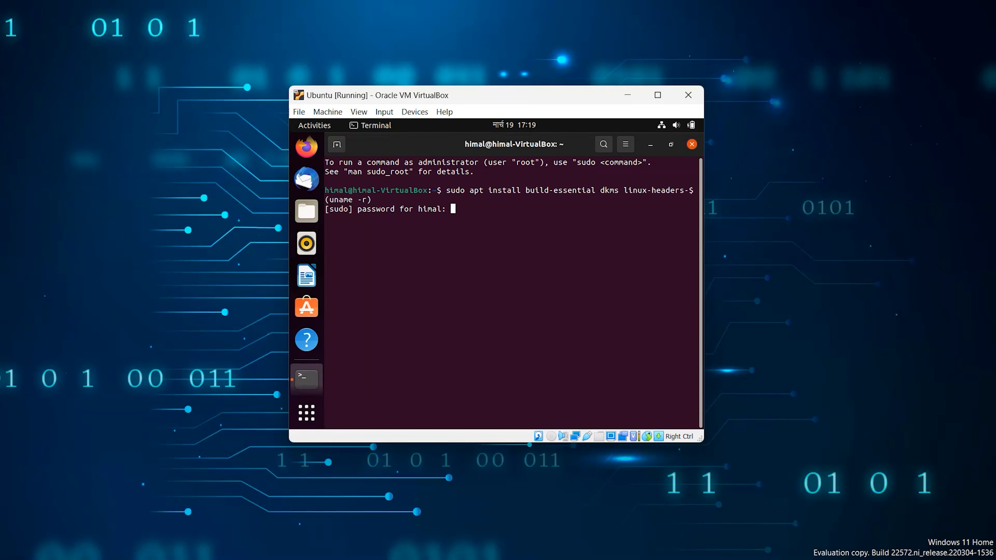
{"action": "key", "text": "Return"}
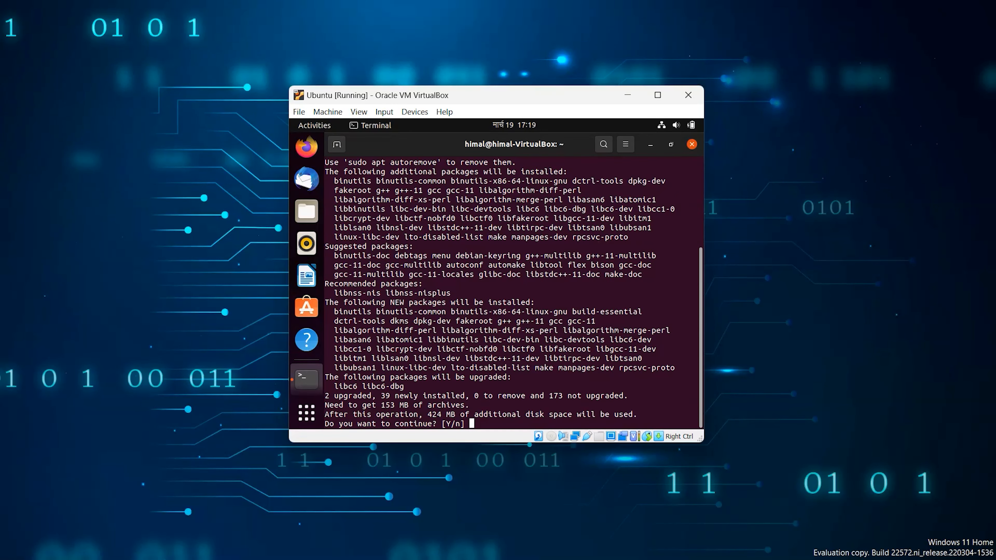
{"action": "type", "text": "y"}
{"action": "key", "text": "Return"}
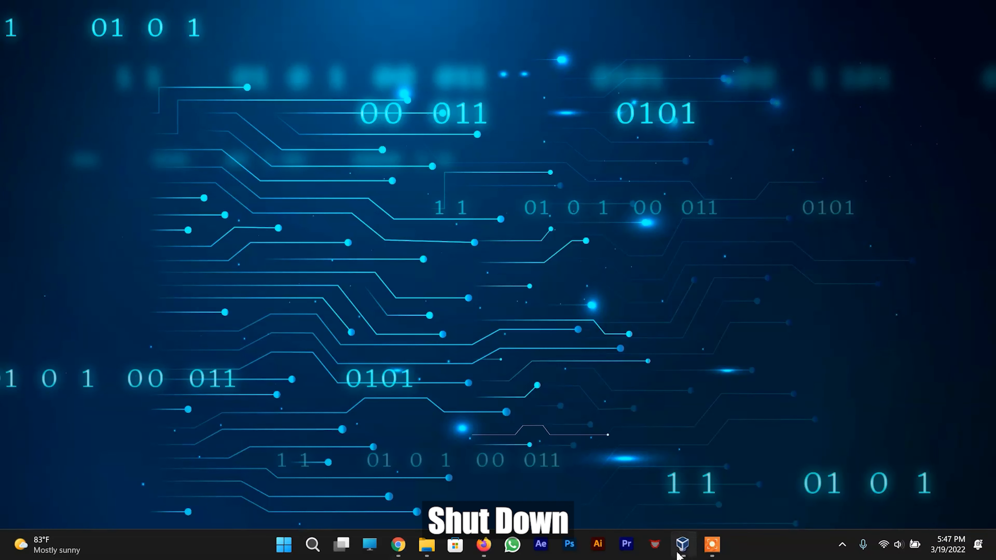
Remove VBoxGuestAdditions.iso from the Ubuntu VM's optical drive in Storage settings, then start the VM
{"action": "left_click", "coordinate": [682, 548]}
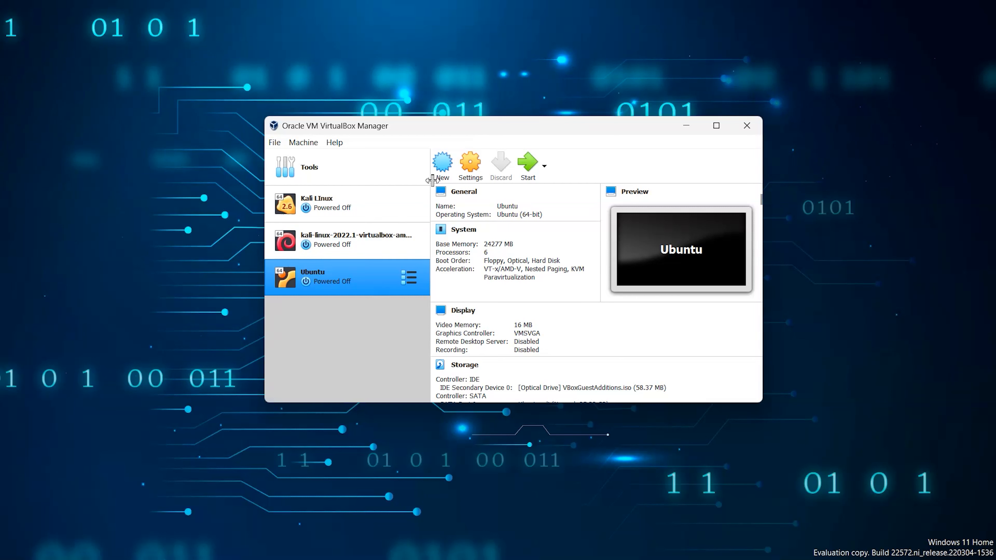
{"action": "left_click", "coordinate": [469, 165]}
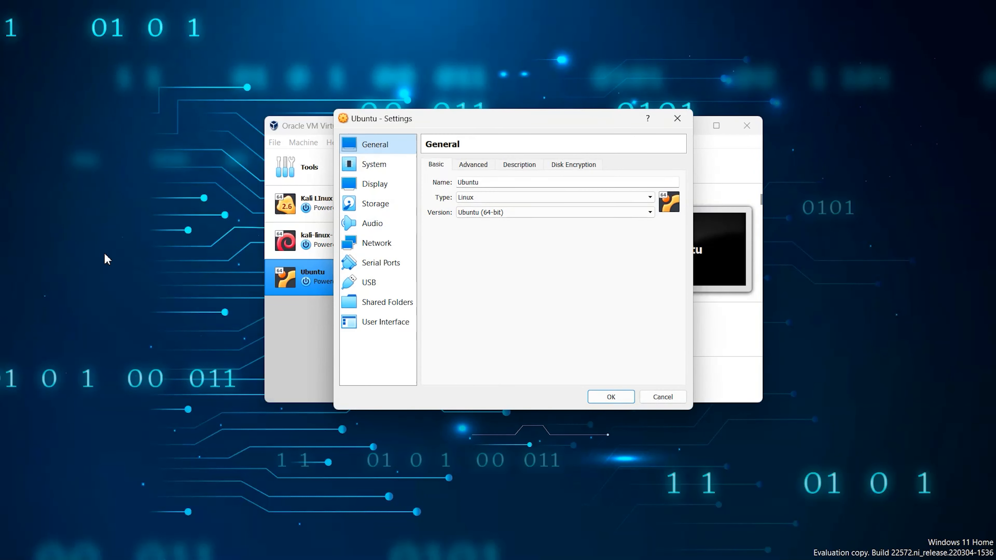
{"action": "left_click", "coordinate": [367, 204]}
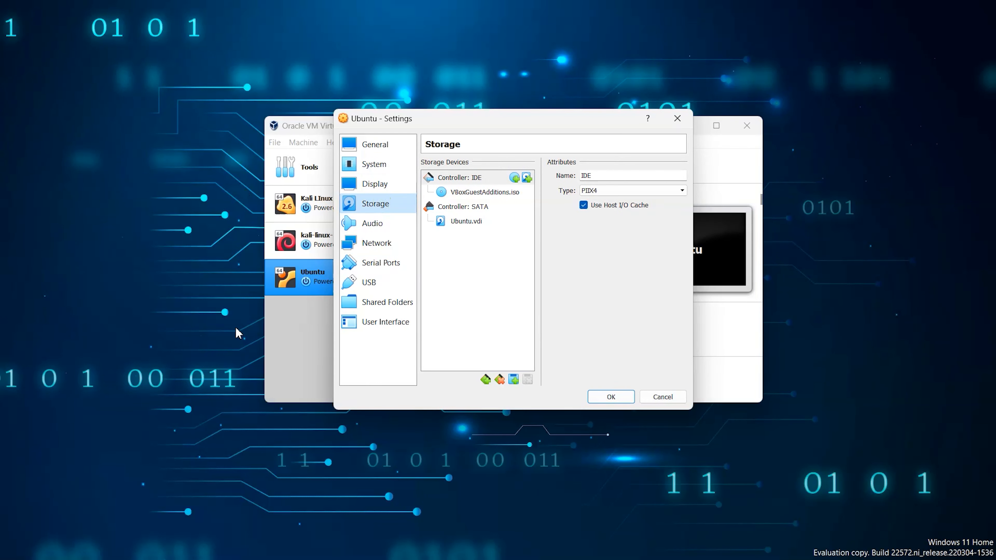
{"action": "left_click", "coordinate": [490, 192]}
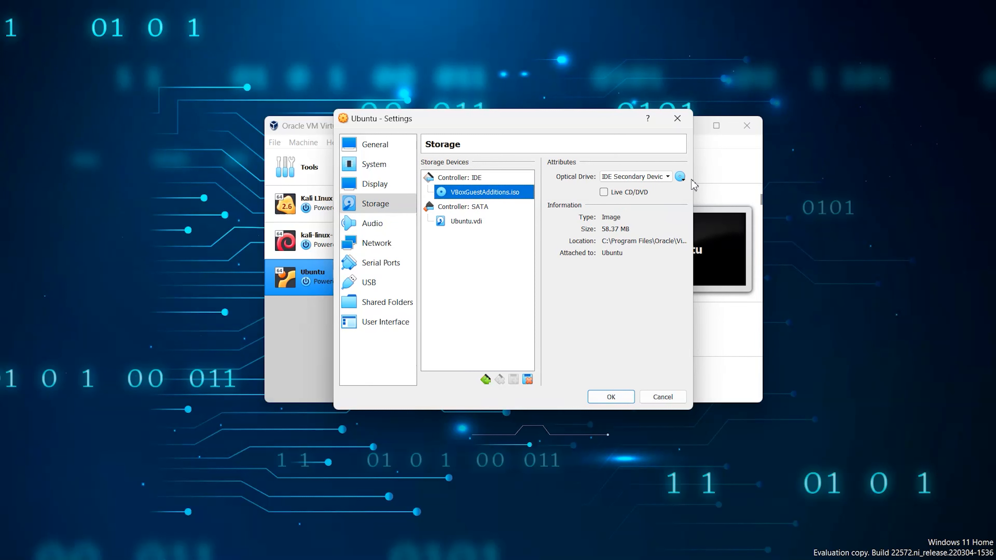
{"action": "left_click", "coordinate": [680, 177]}
{"action": "left_click", "coordinate": [711, 252]}
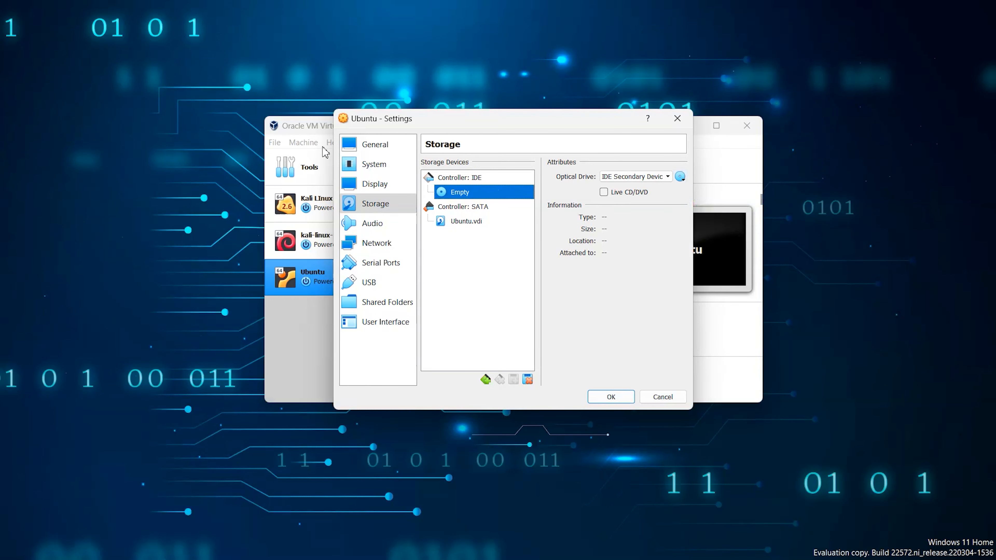
{"action": "left_click", "coordinate": [610, 397]}
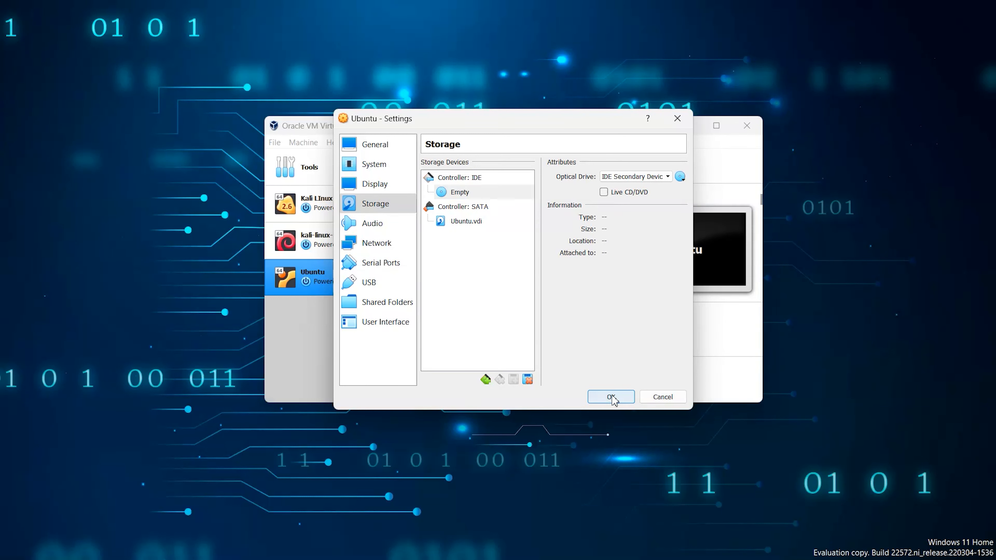
{"action": "left_click", "coordinate": [528, 162]}
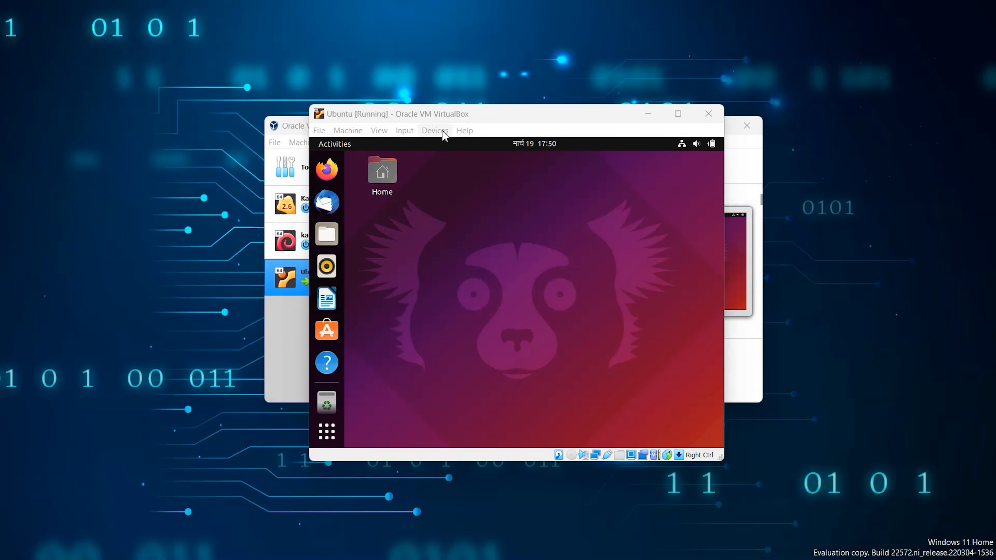
Insert the Guest Additions CD image, allow it to run, and authenticate to start the installer
{"action": "left_click", "coordinate": [435, 130]}
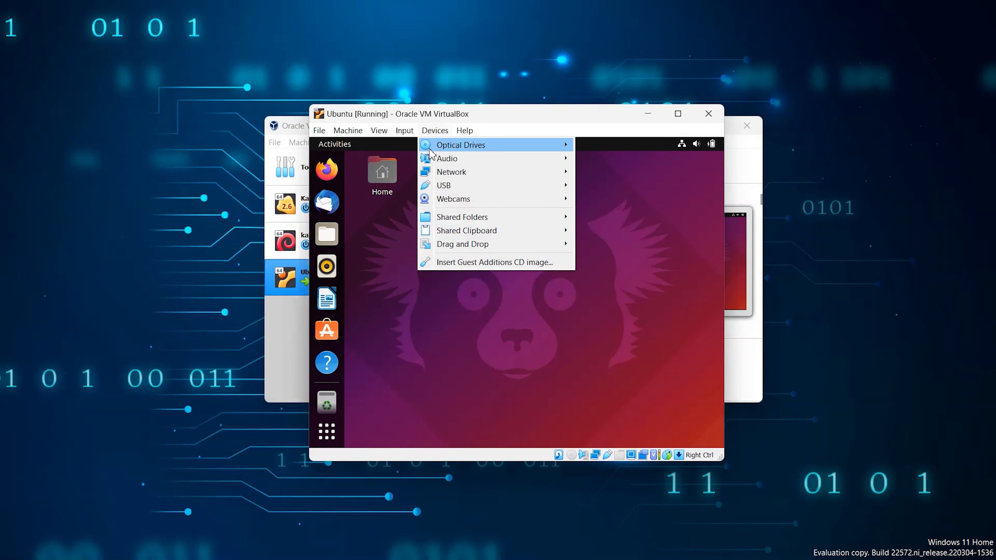
{"action": "left_click", "coordinate": [475, 262]}
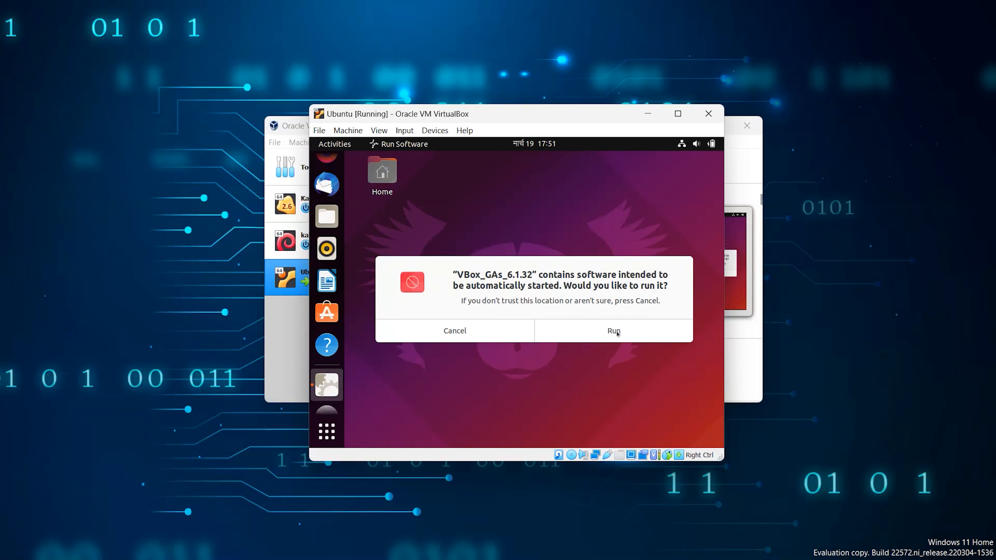
{"action": "left_click", "coordinate": [613, 331]}
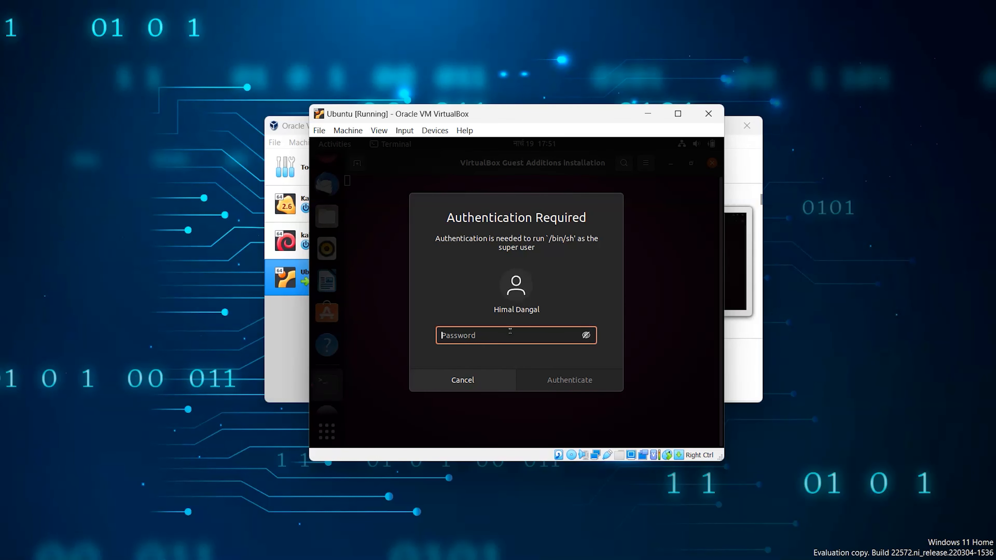
{"action": "type", "text": "•"}
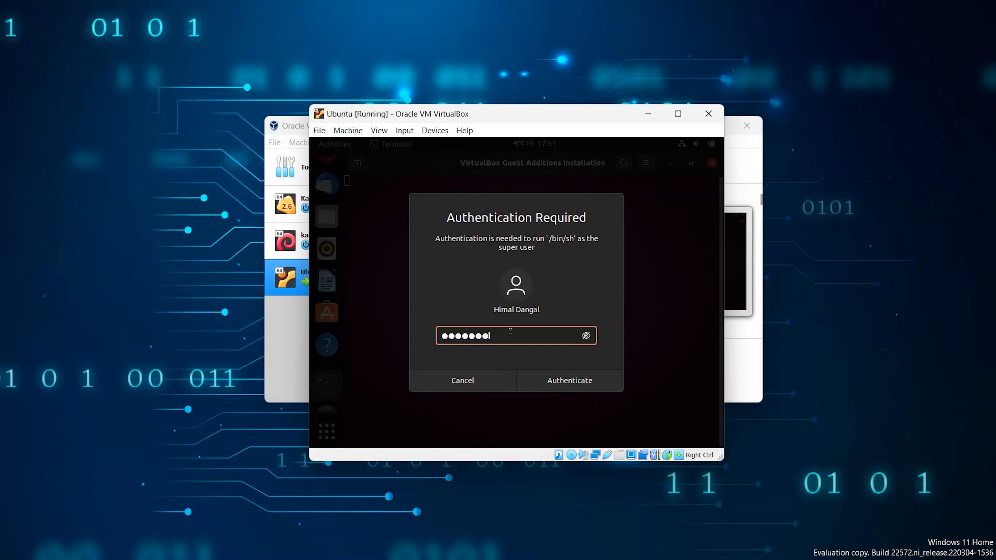
{"action": "type", "text": "••••••"}
{"action": "key", "text": "Return"}
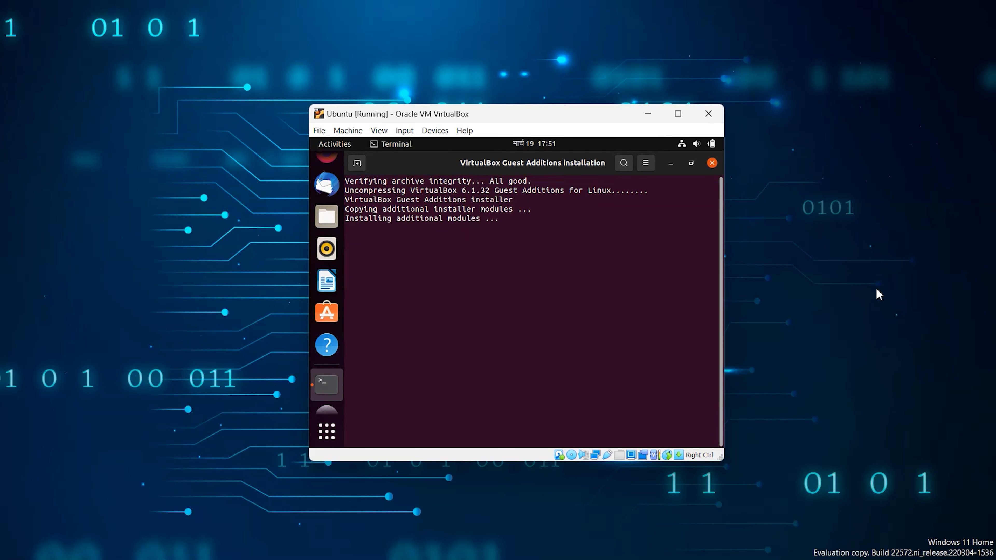
{"action": "left_click_drag", "start_coordinate": [515, 116], "coordinate": [507, 94]}
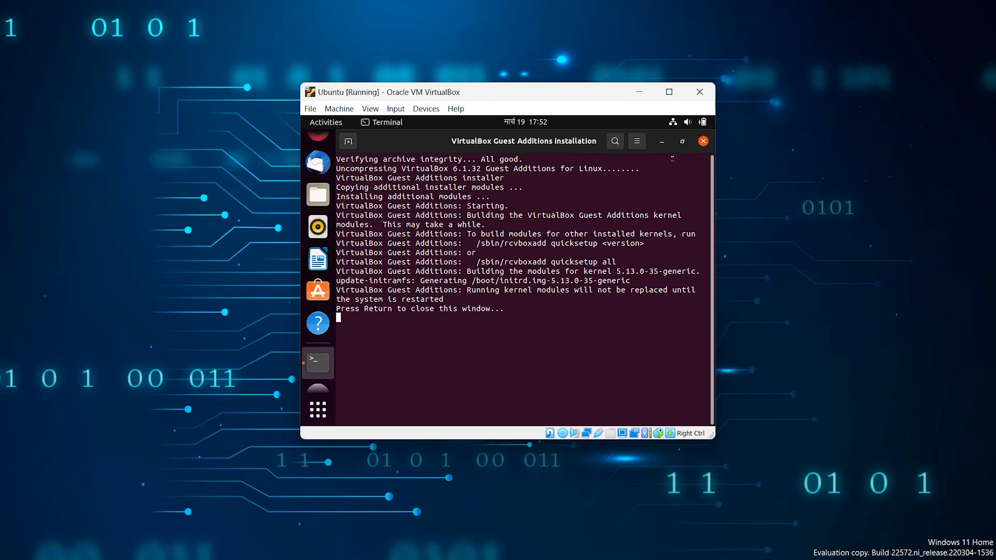
{"action": "left_click_drag", "start_coordinate": [488, 329], "coordinate": [322, 313]}
Close the finished installer and power off Ubuntu from the system menu
{"action": "key", "text": "Return"}
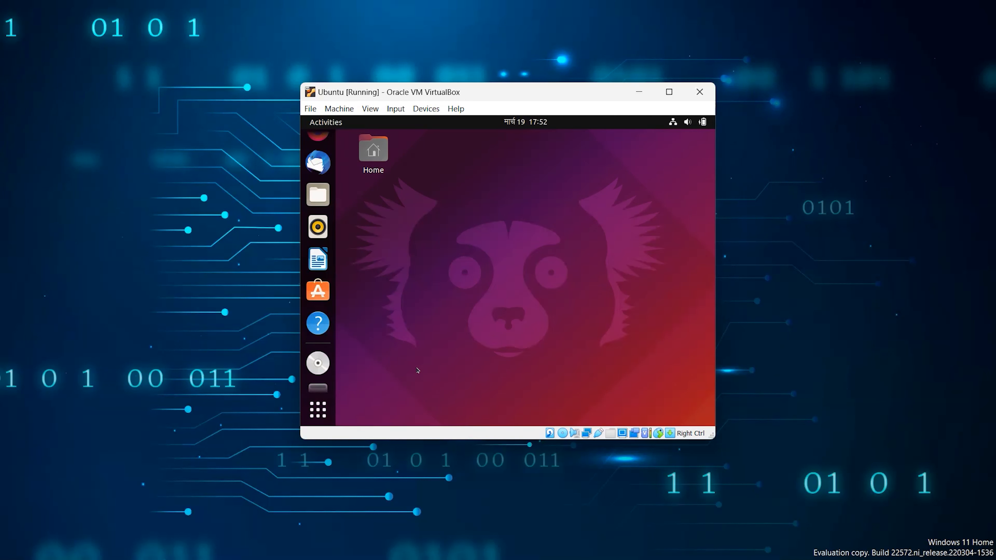
{"action": "left_click", "coordinate": [746, 341]}
{"action": "left_click", "coordinate": [677, 180]}
{"action": "left_click", "coordinate": [687, 122]}
{"action": "left_click", "coordinate": [627, 246]}
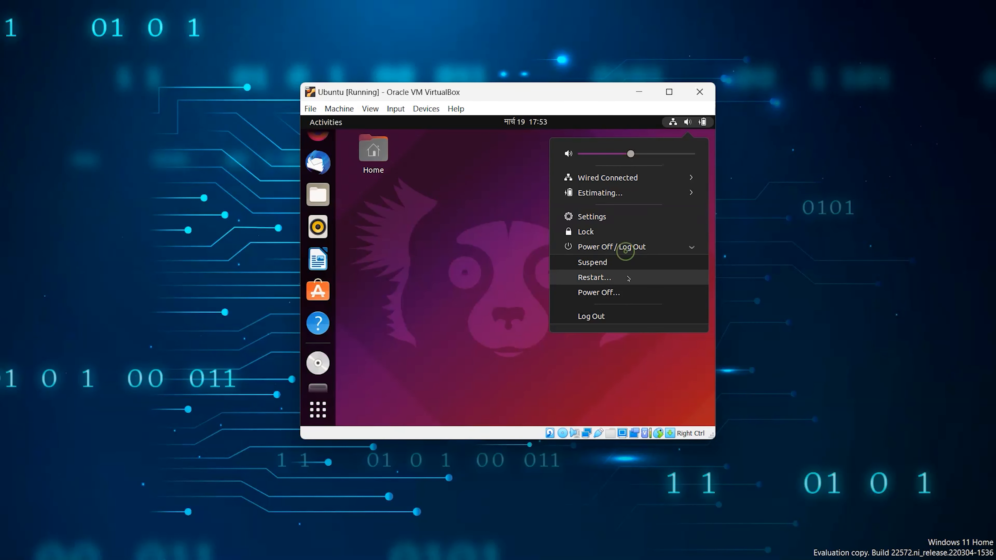
{"action": "left_click", "coordinate": [622, 293]}
{"action": "left_click", "coordinate": [565, 304]}
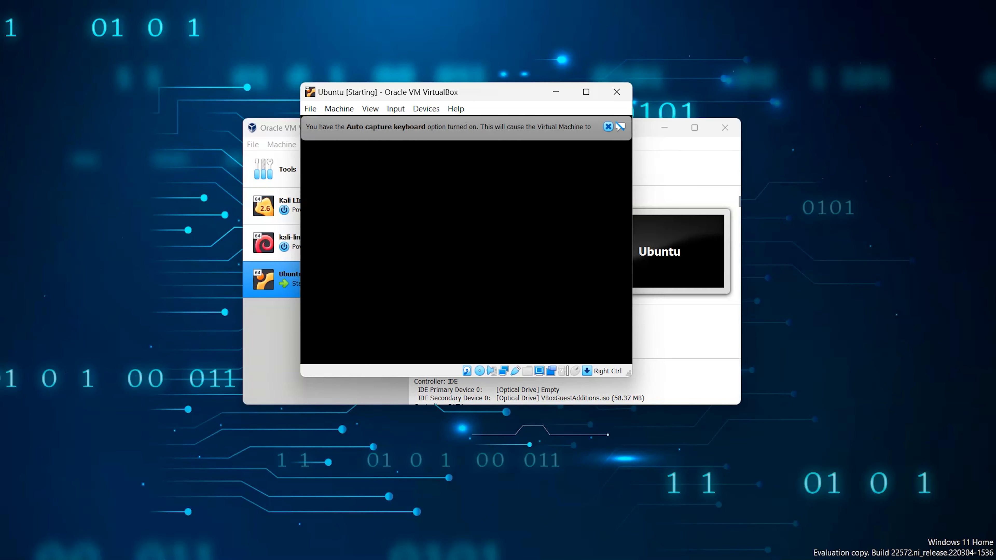
Log back in to Ubuntu and switch the VM to full-screen mode
{"action": "left_click", "coordinate": [609, 128]}
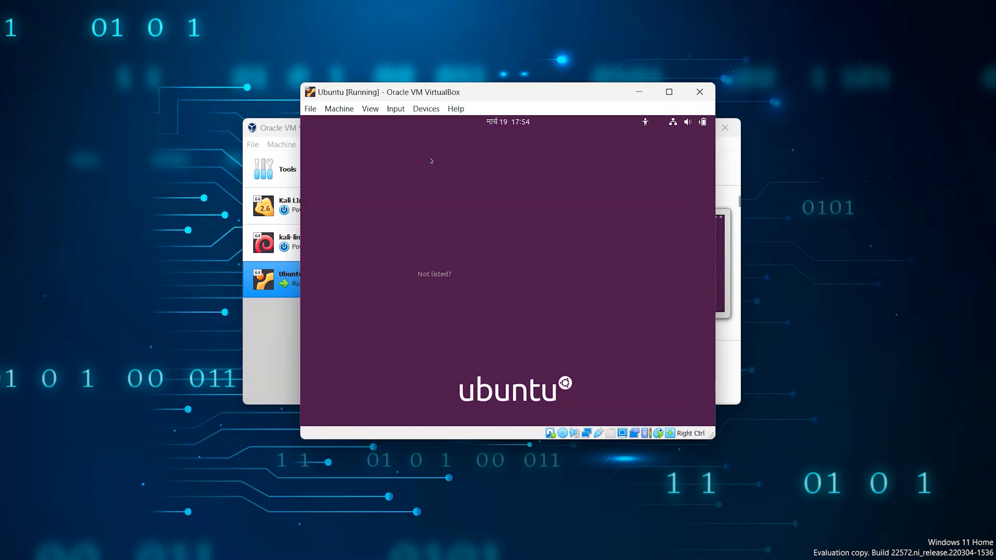
{"action": "left_click", "coordinate": [546, 274]}
{"action": "key", "text": "Return"}
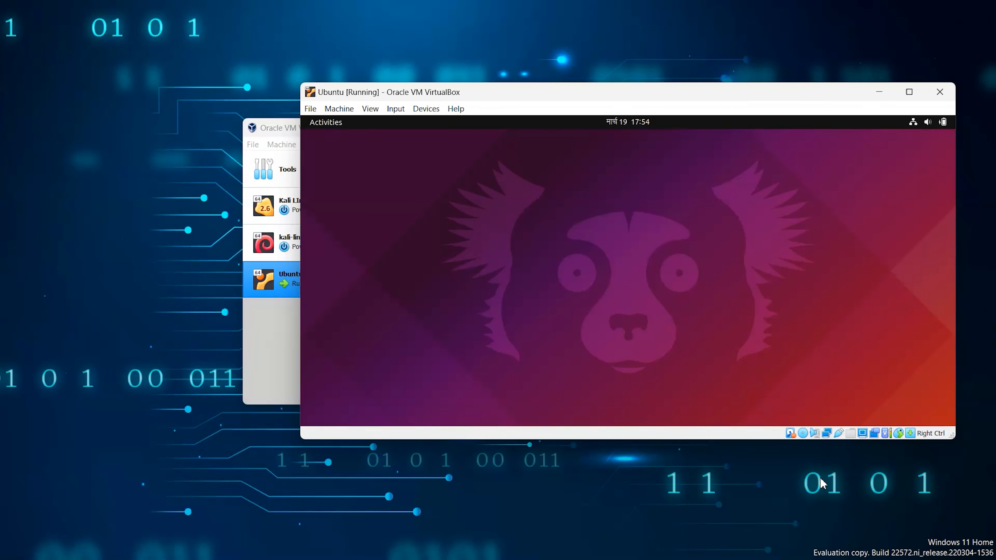
{"action": "left_click", "coordinate": [231, 69]}
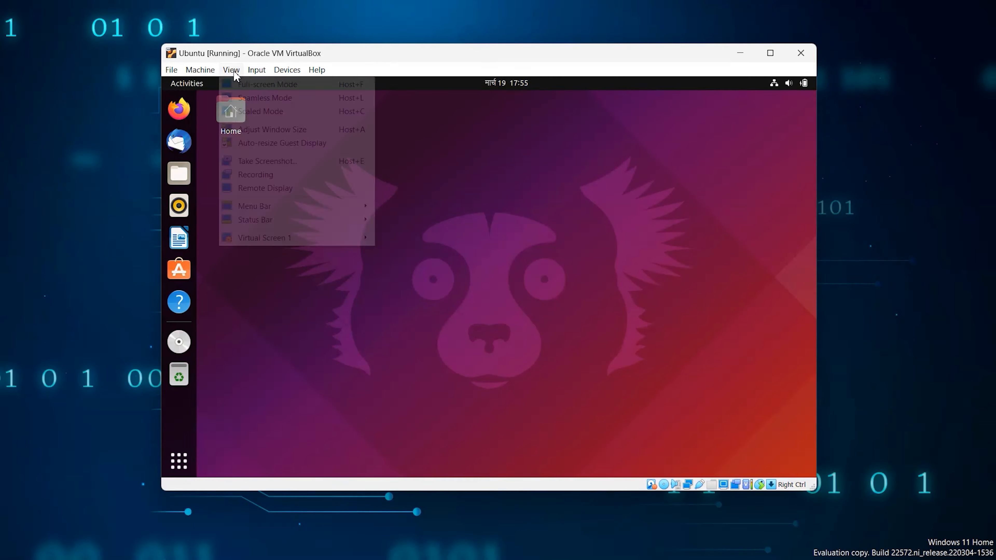
{"action": "left_click", "coordinate": [266, 98]}
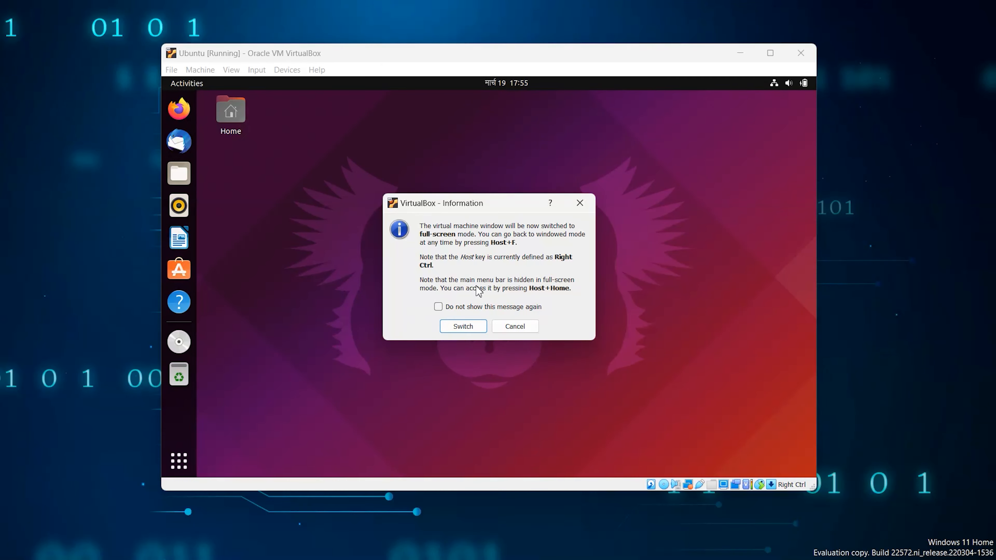
{"action": "left_click", "coordinate": [462, 330]}
Show the Settings About page listing Ubuntu 21.10 64-bit, 23.2 GiB memory and 6 CPUs
{"action": "left_click", "coordinate": [17, 33]}
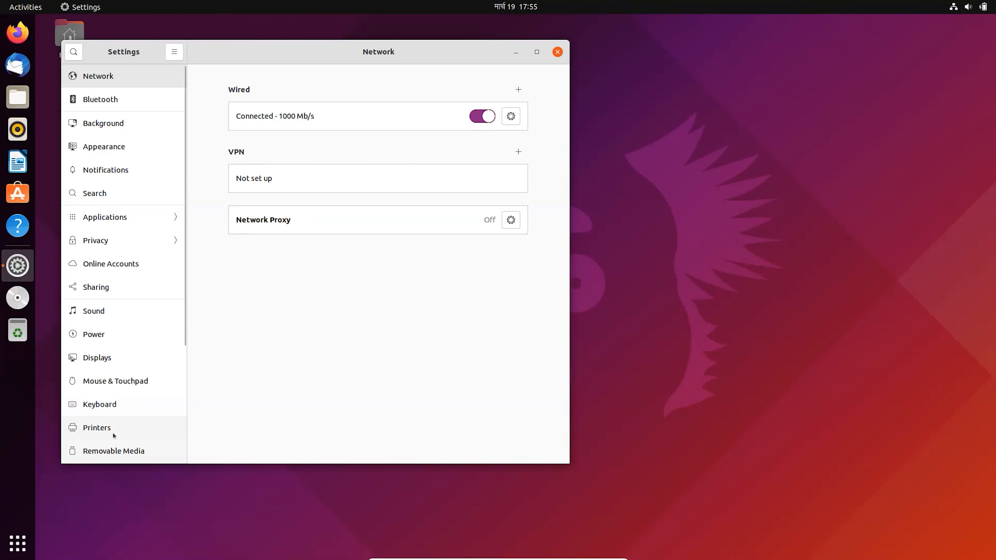
{"action": "scroll", "coordinate": [118, 439], "scroll_direction": "down", "scroll_amount": 5}
{"action": "left_click", "coordinate": [118, 451]}
{"action": "left_click_drag", "start_coordinate": [311, 47], "coordinate": [502, 63]}
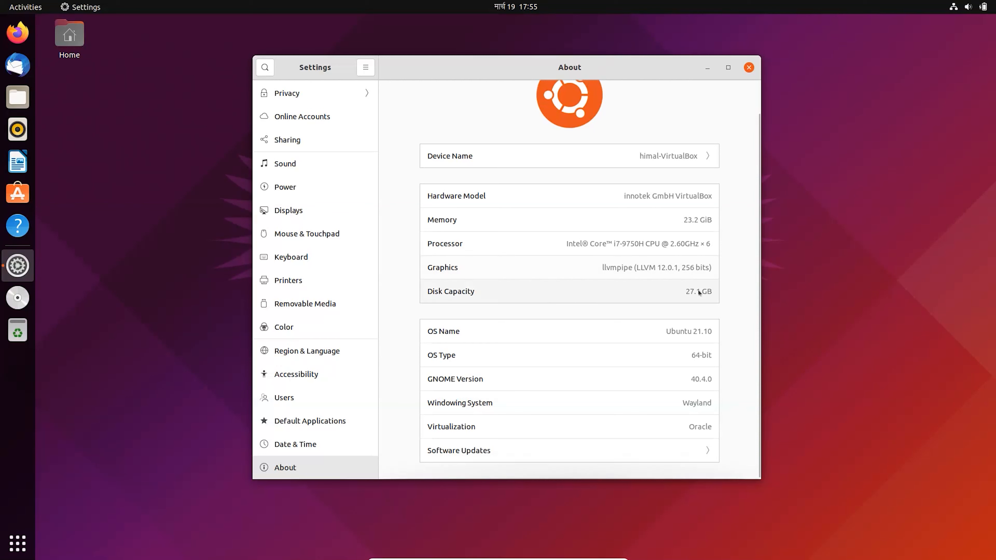